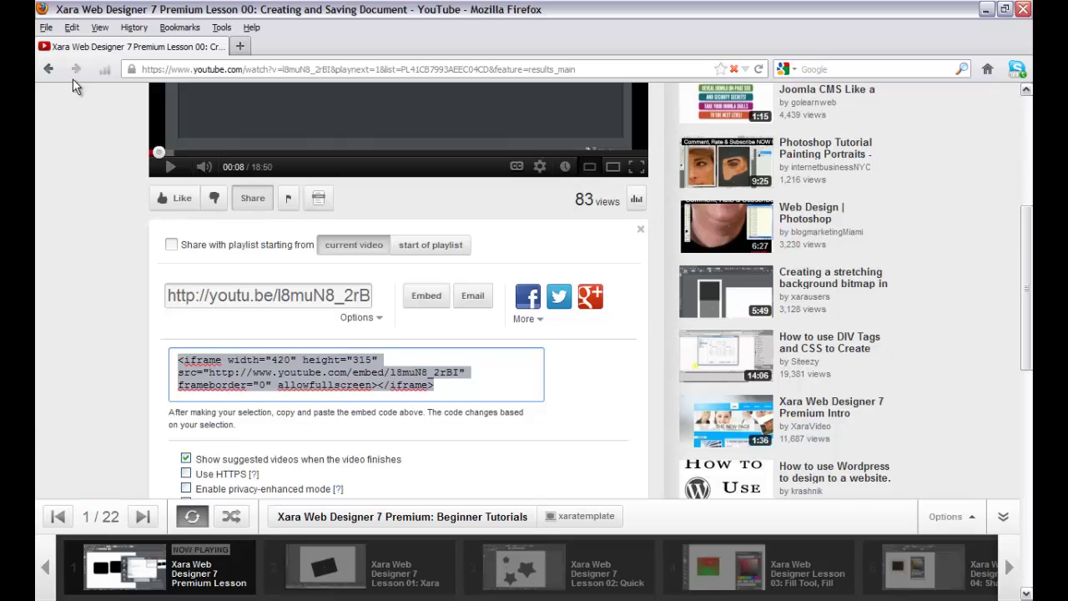
click(159, 71)
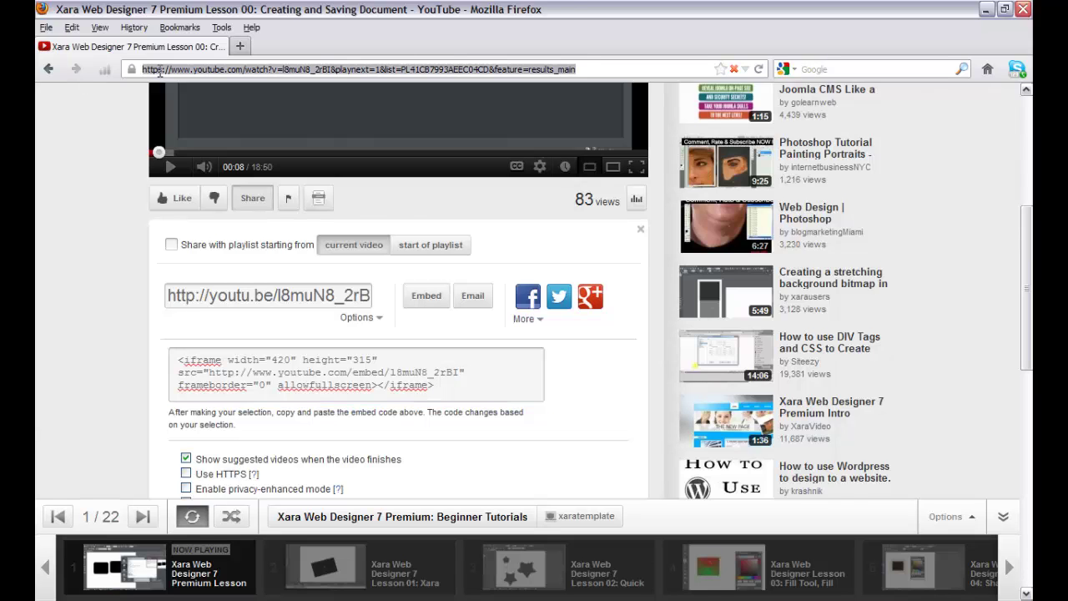
text(www)
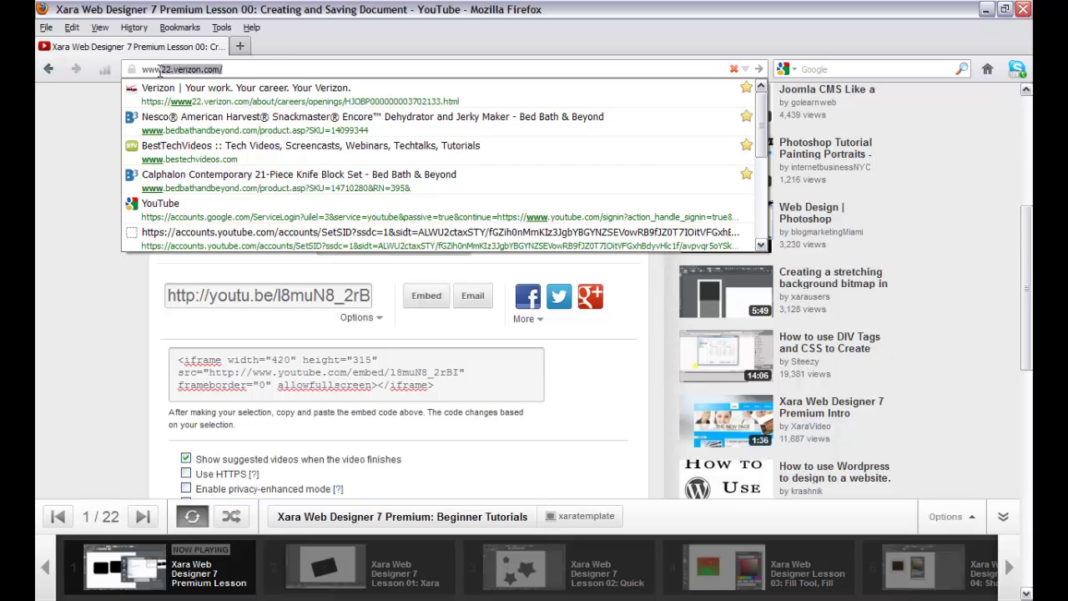
text(.)
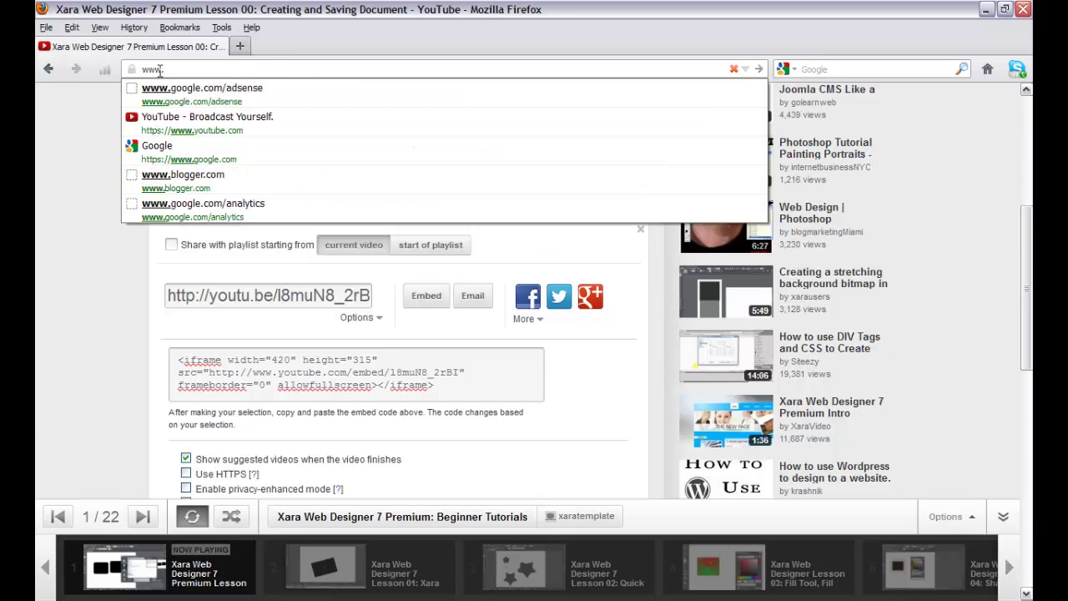
click(105, 61)
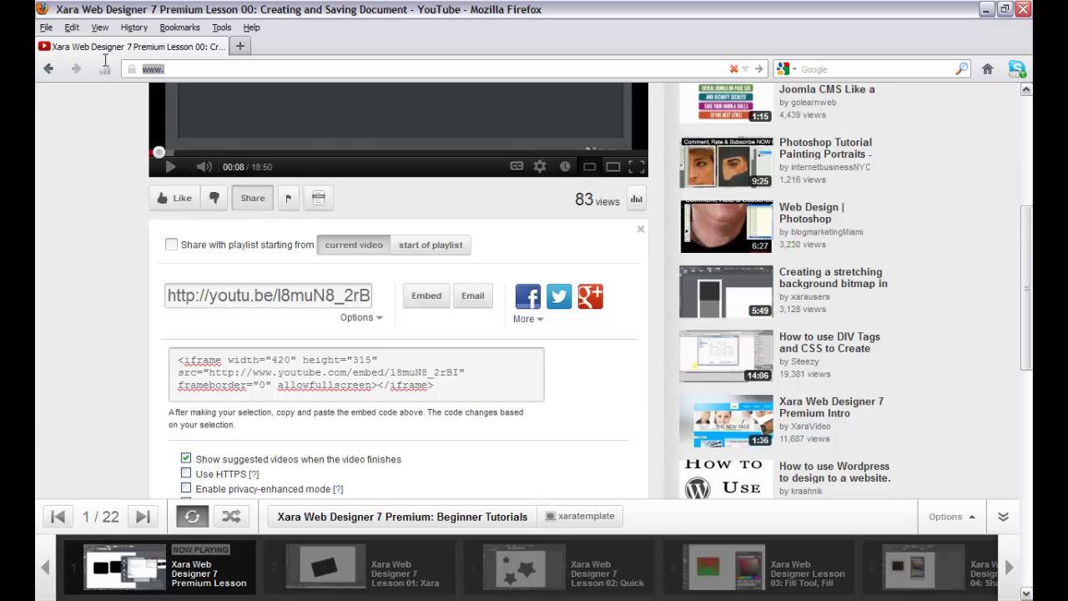
text(www)
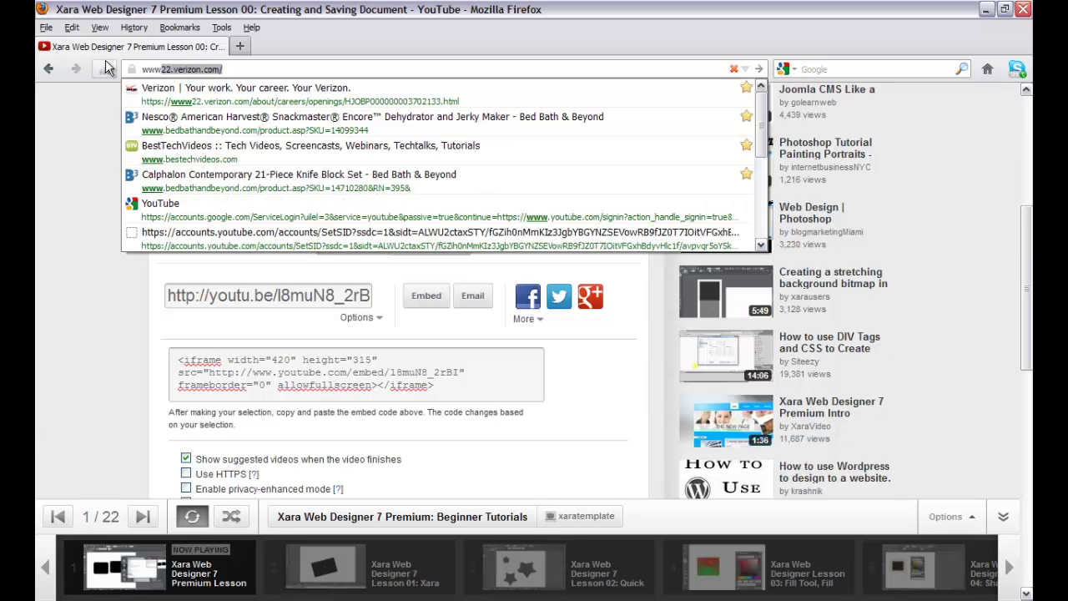
text(.you)
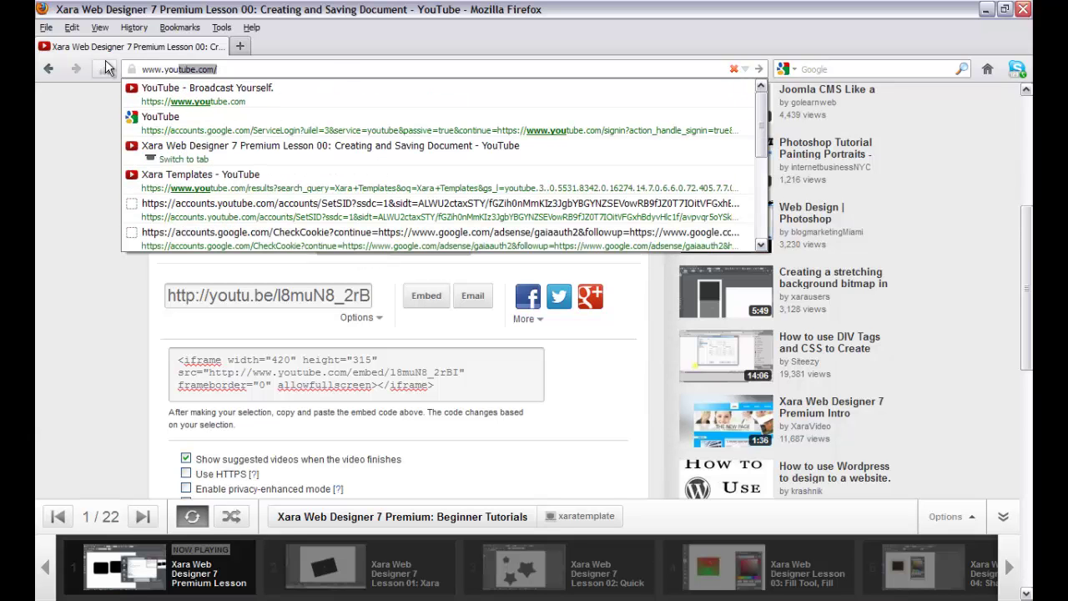
text(tube)
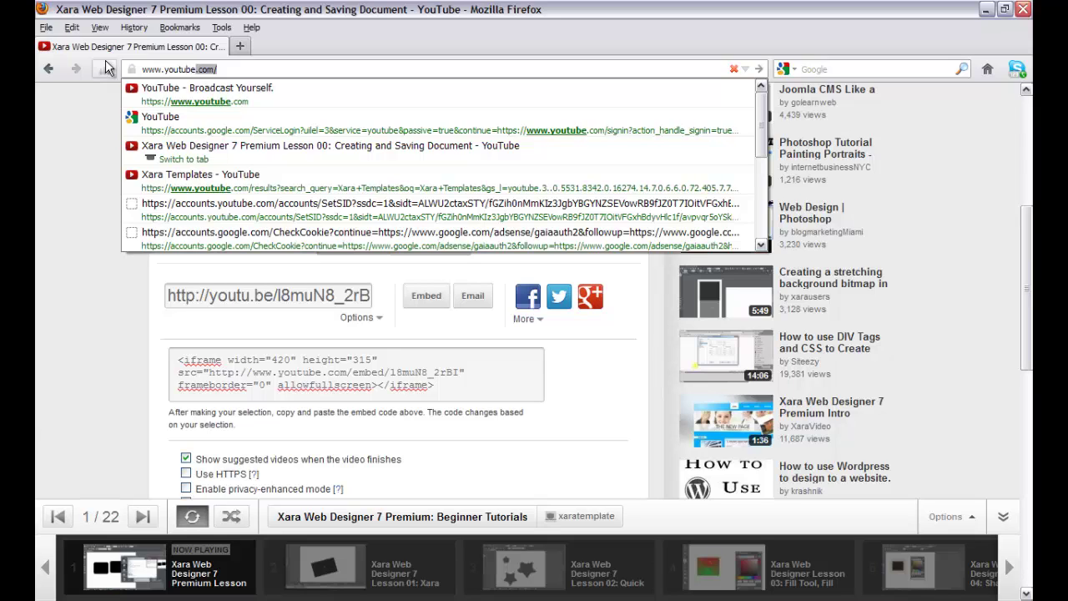
text(.com/)
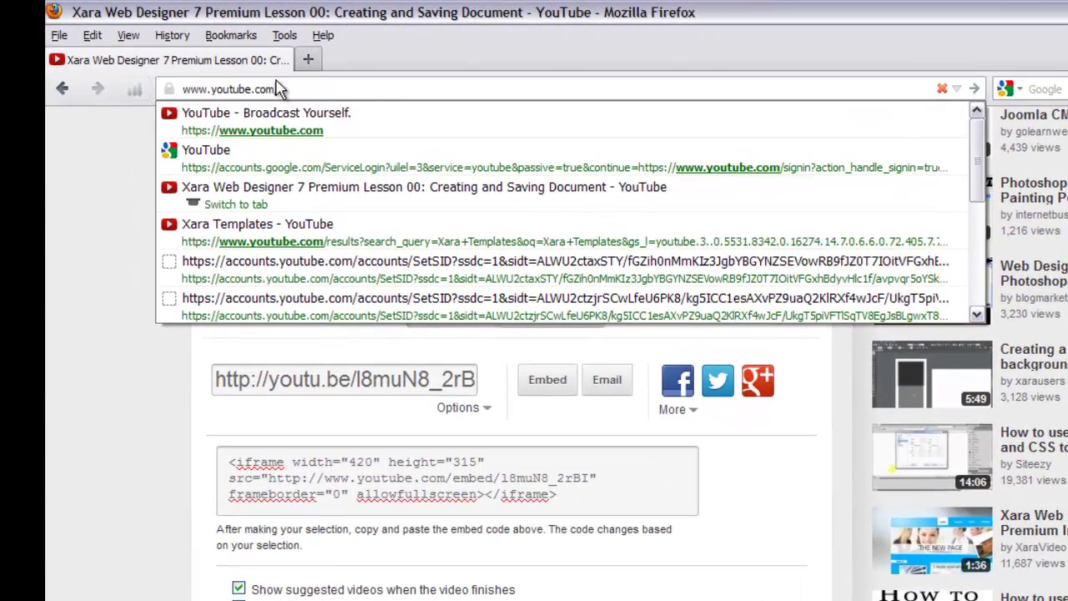
click(292, 88)
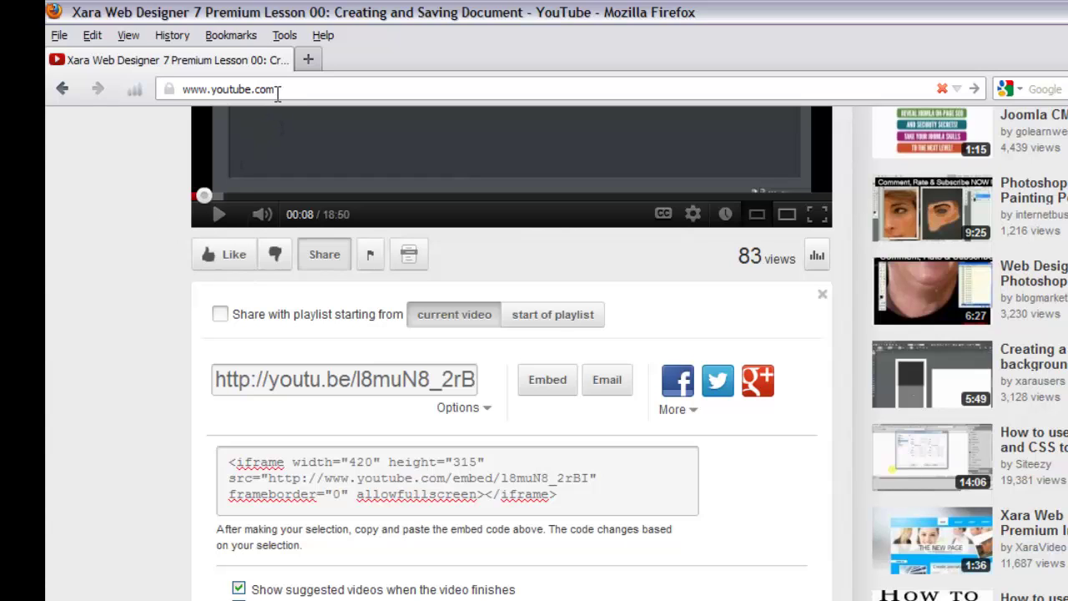
key(Return)
key(Return)
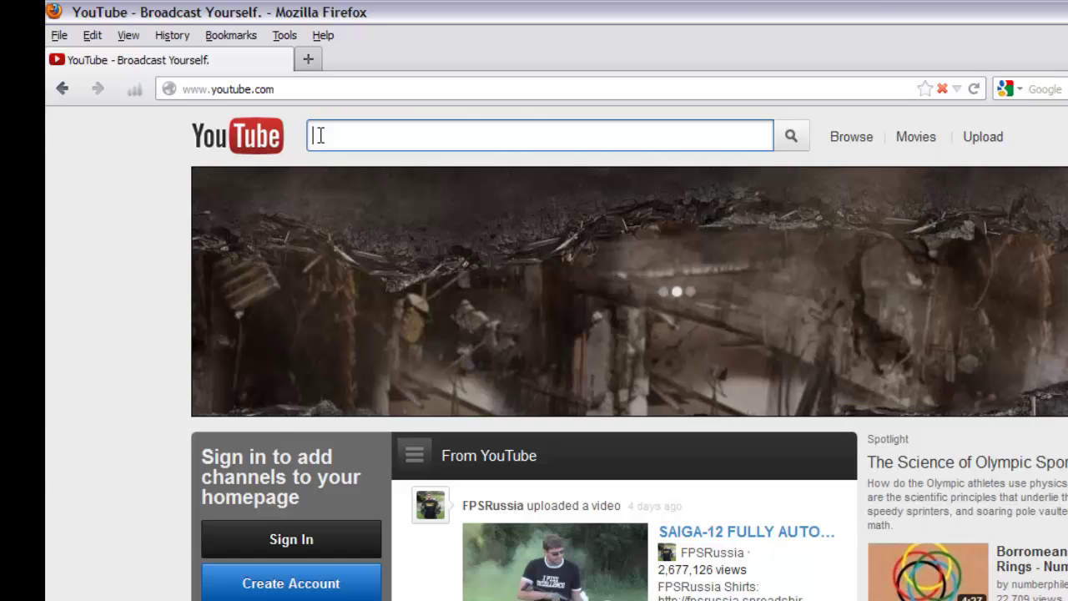
- Search YouTube for "xara templates"
text(xar)
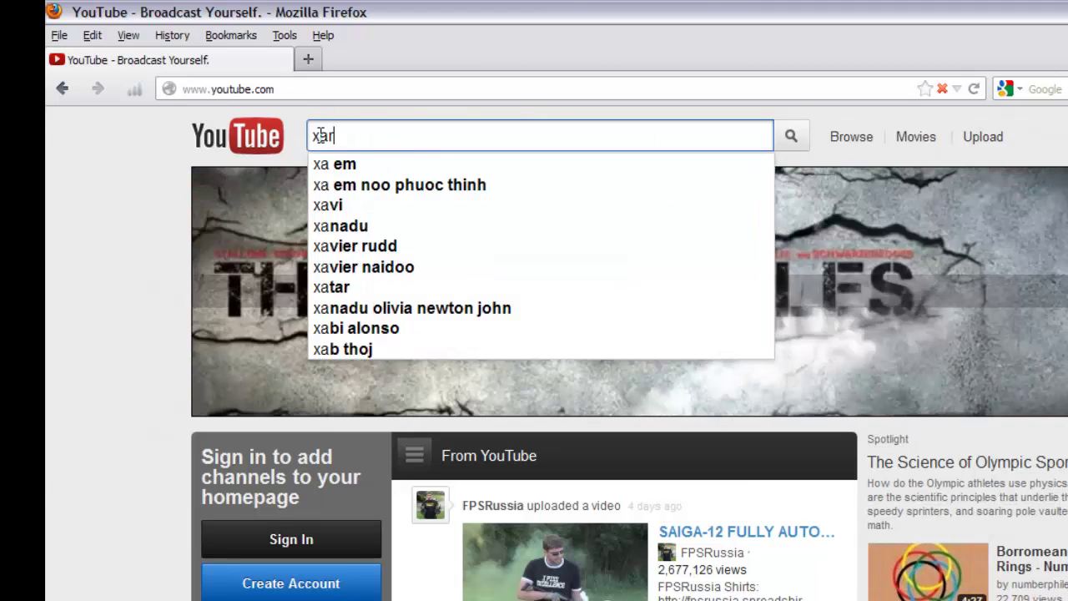
text(a )
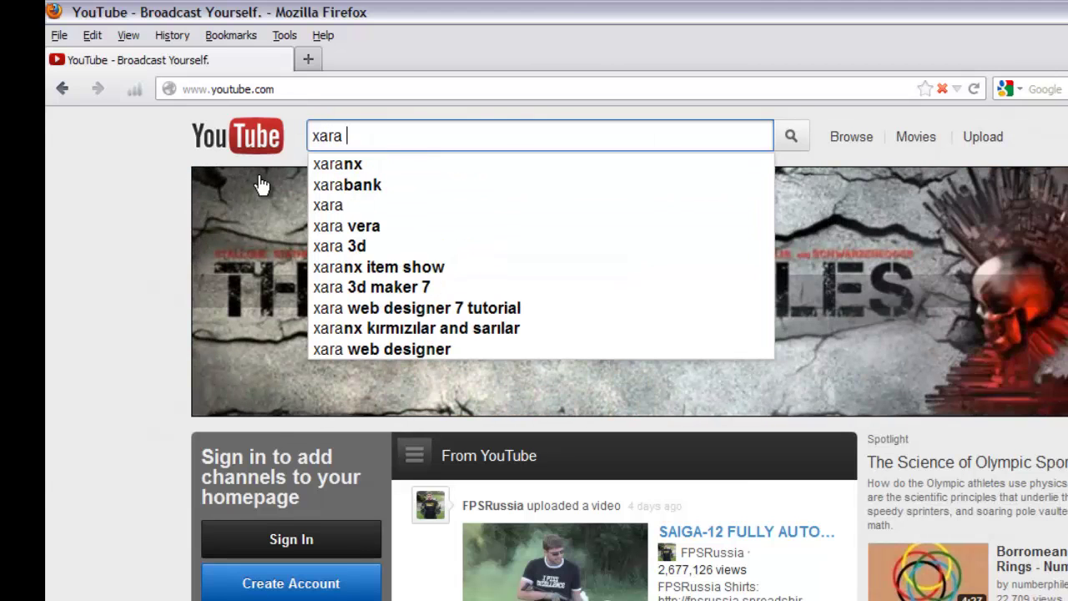
text(templ)
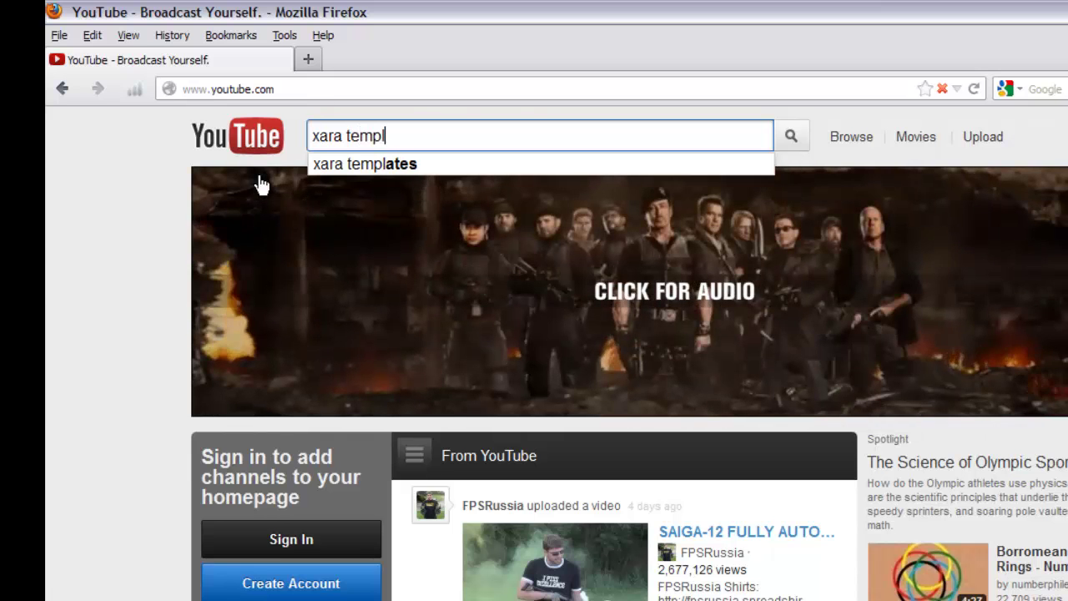
text(ates)
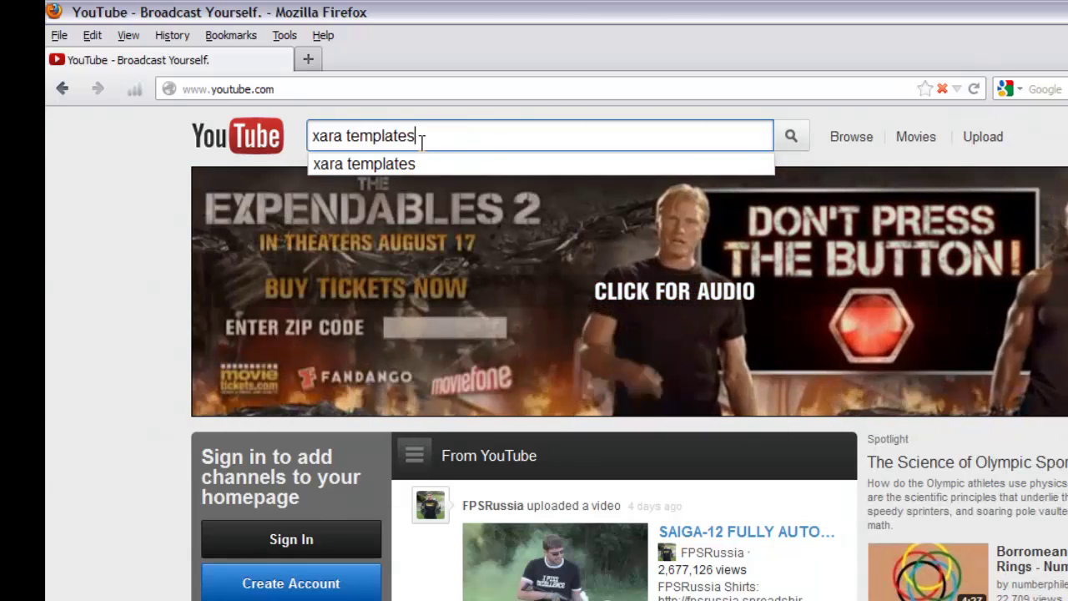
key(Return)
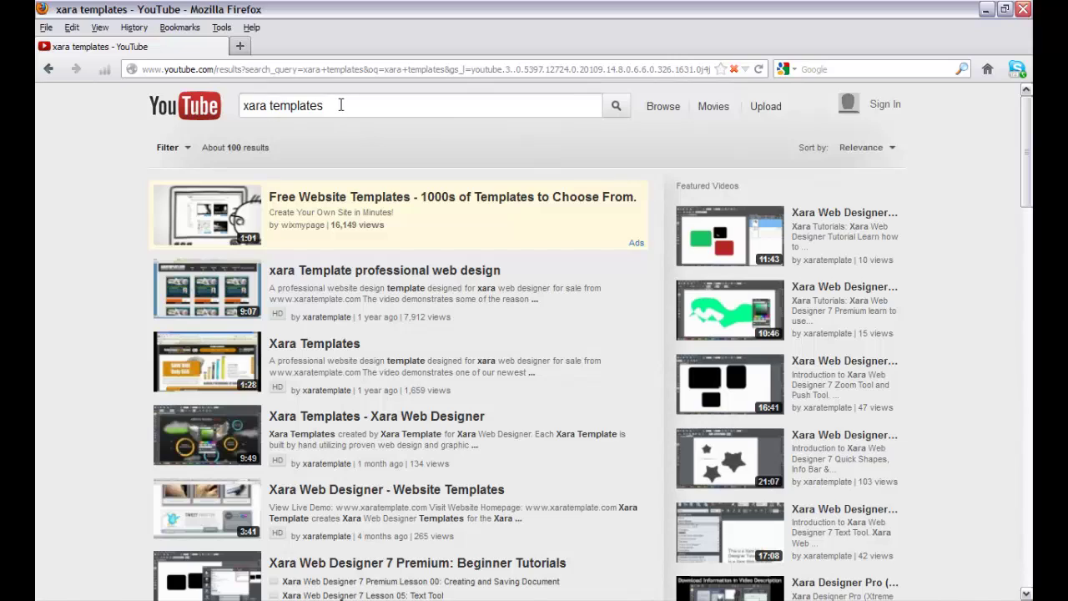
drag(334, 105, 240, 106)
click(339, 104)
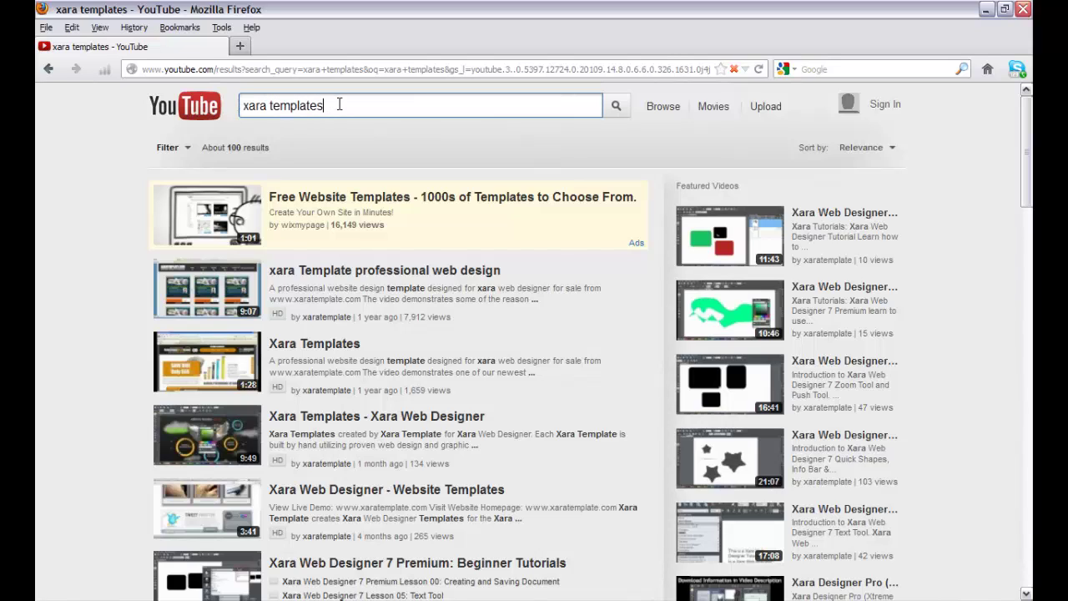
click(110, 361)
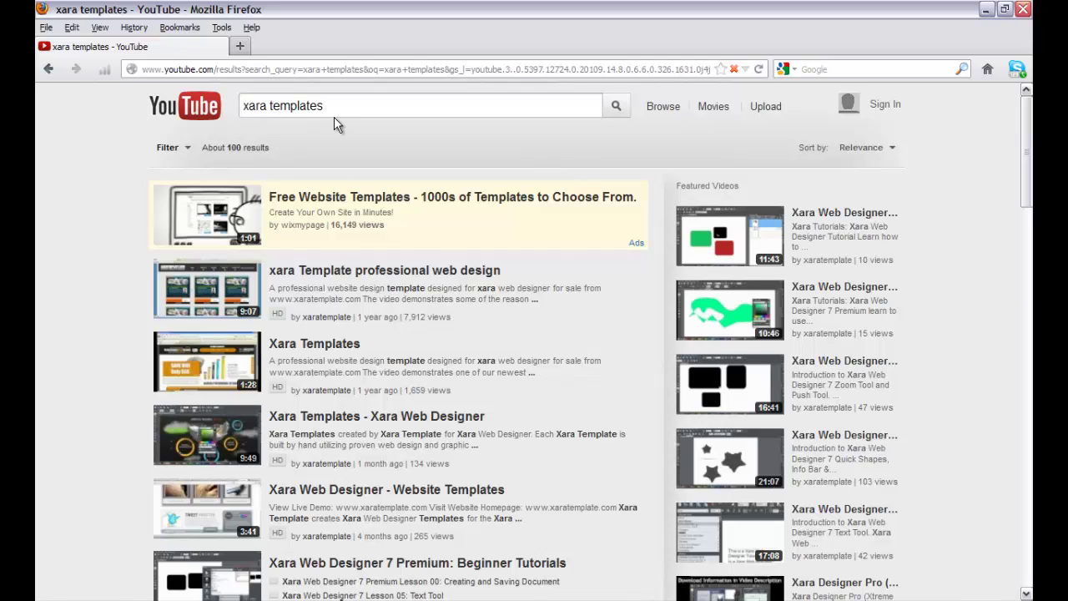
- Open the "Xara Web Designer 7 Premium: Beginner Tutorials" playlist from the search results and pause its Lesson 00 video
scroll(114, 286, down, 3)
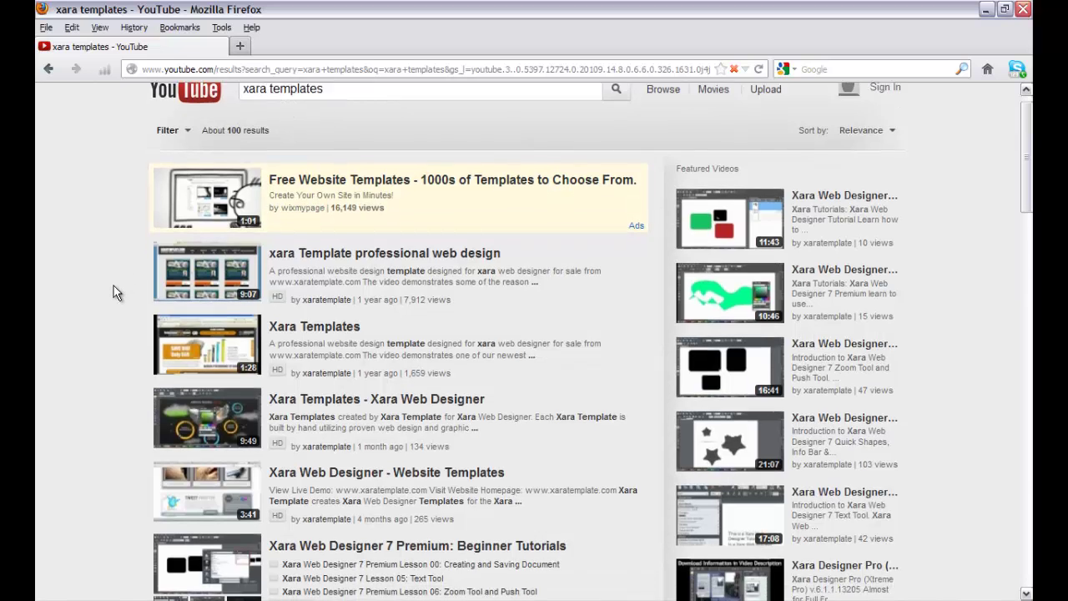
scroll(113, 286, down, 1)
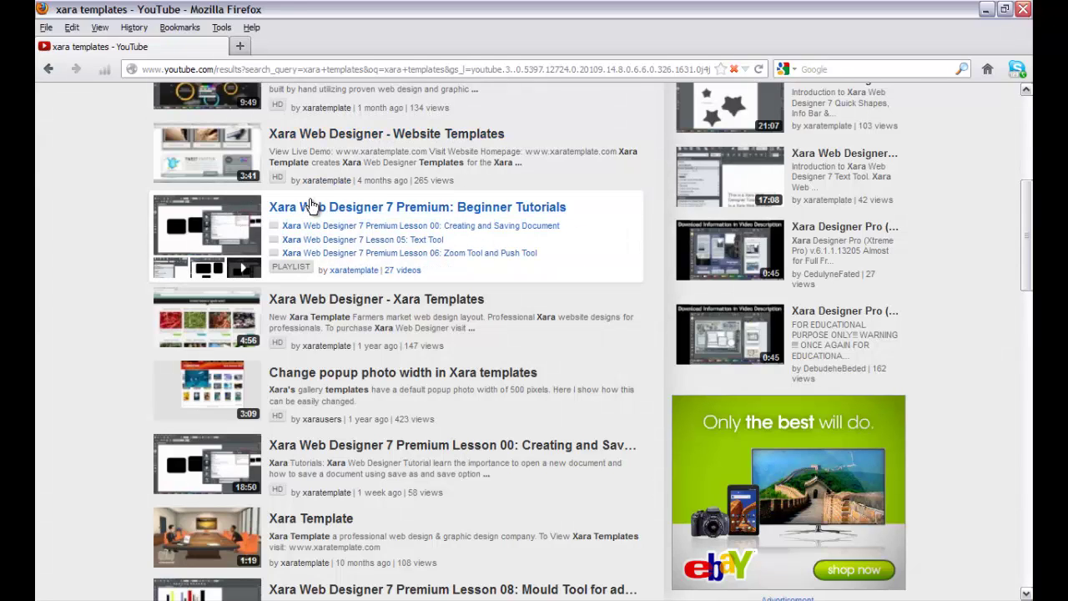
click(323, 211)
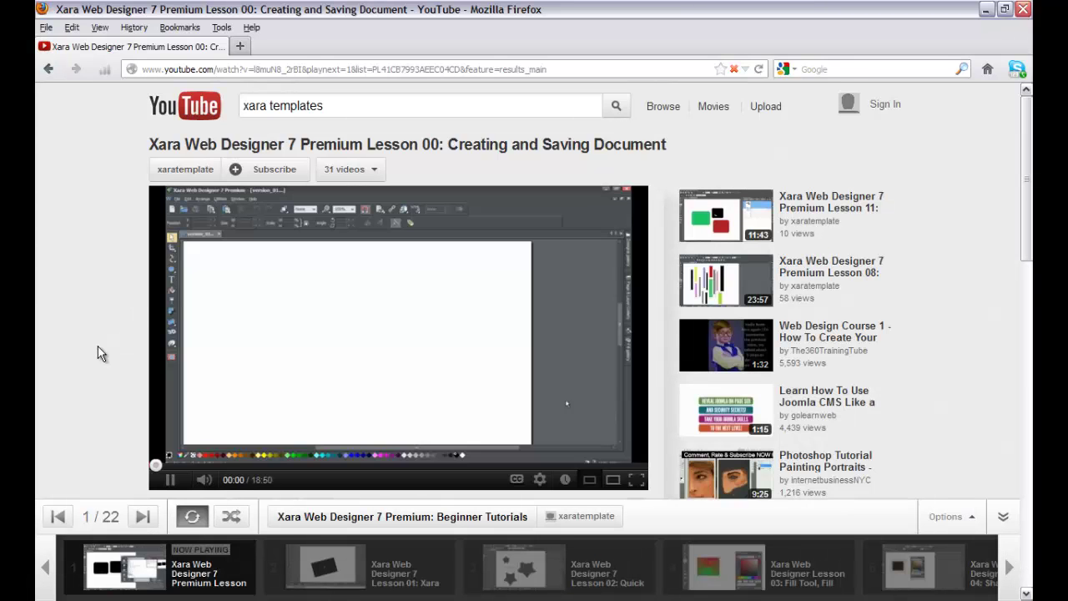
scroll(98, 346, down, 1)
scroll(98, 346, down, 2)
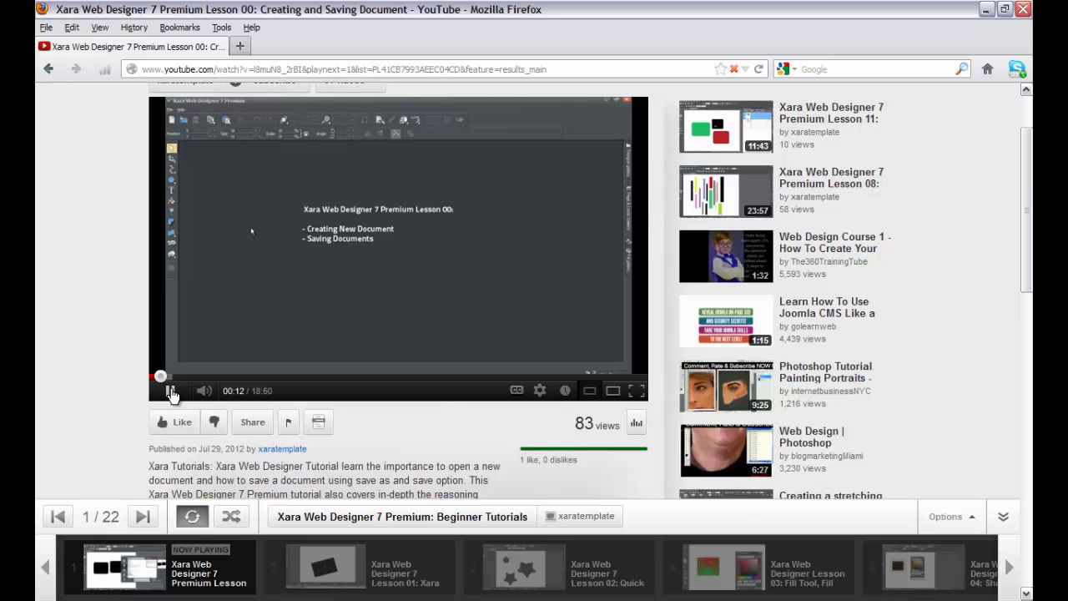
click(172, 392)
- Open the sharing options for the Lesson 00 video
scroll(114, 388, down, 4)
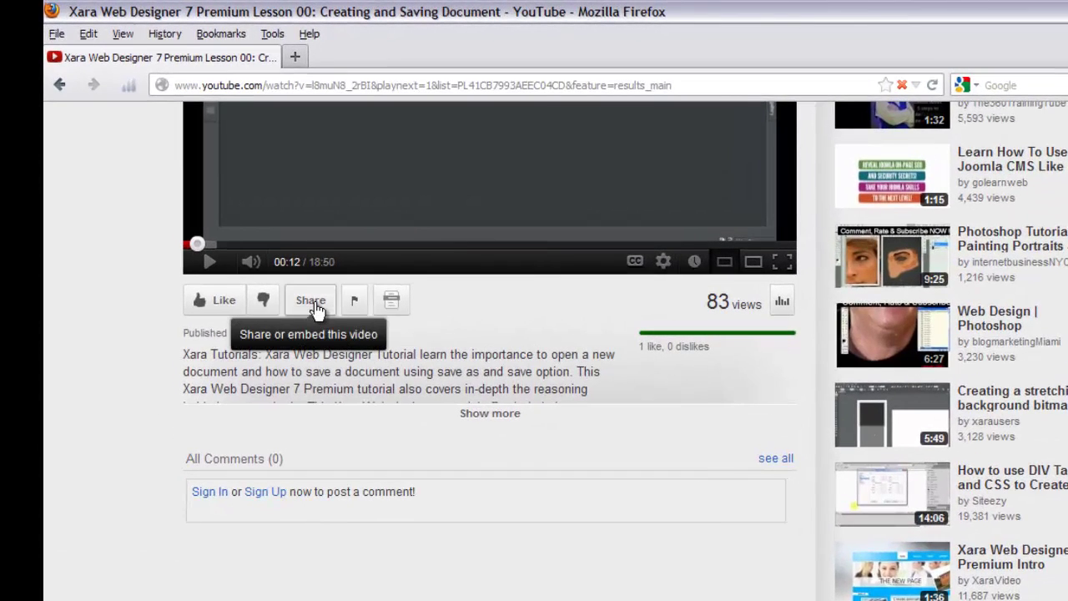
scroll(503, 382, up, 4)
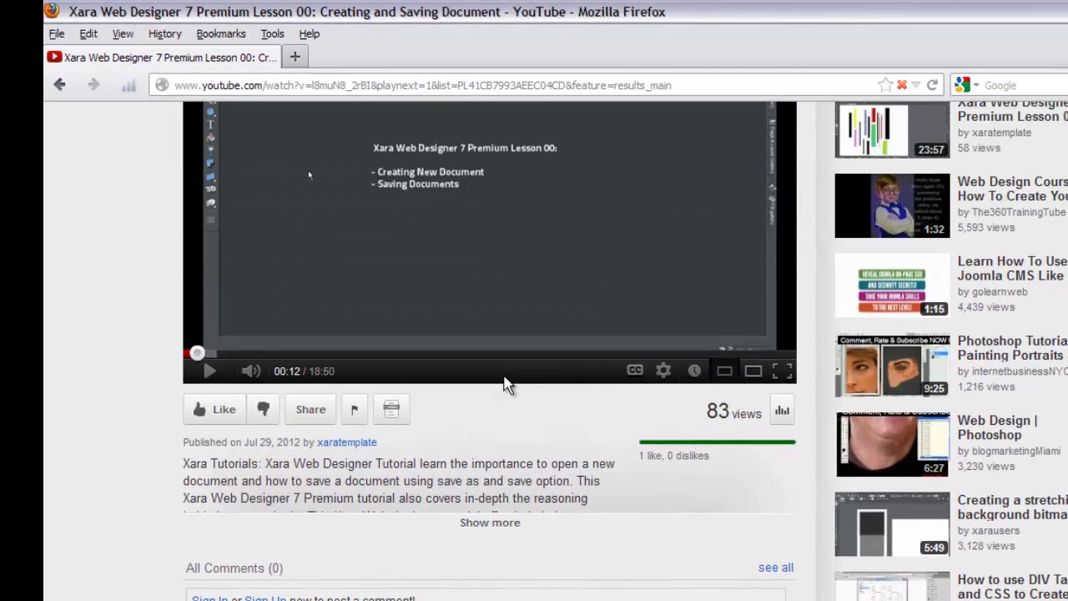
scroll(503, 382, up, 3)
scroll(501, 385, down, 2)
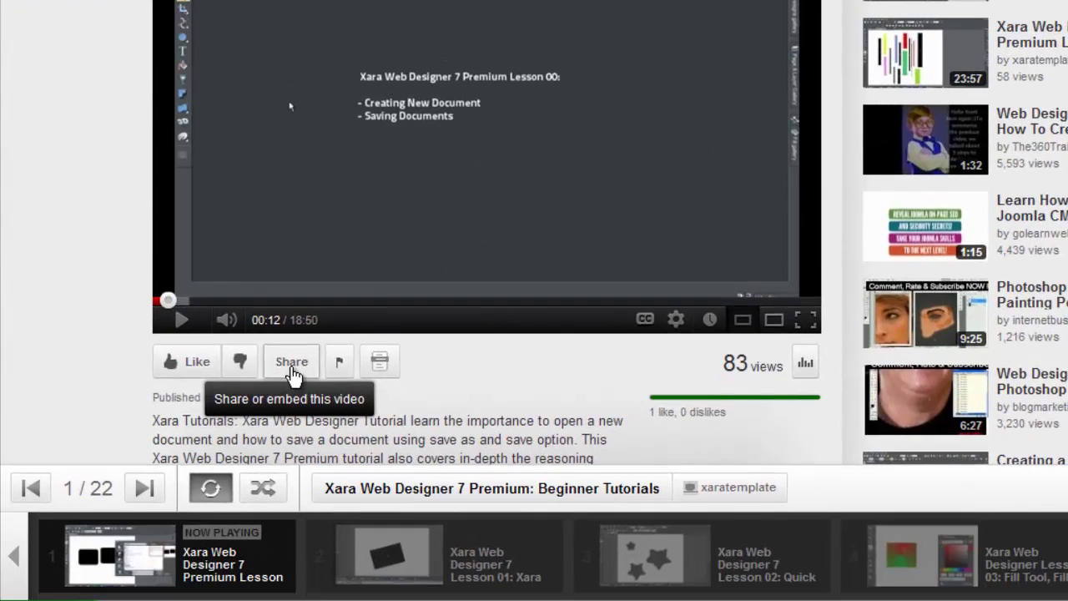
click(308, 472)
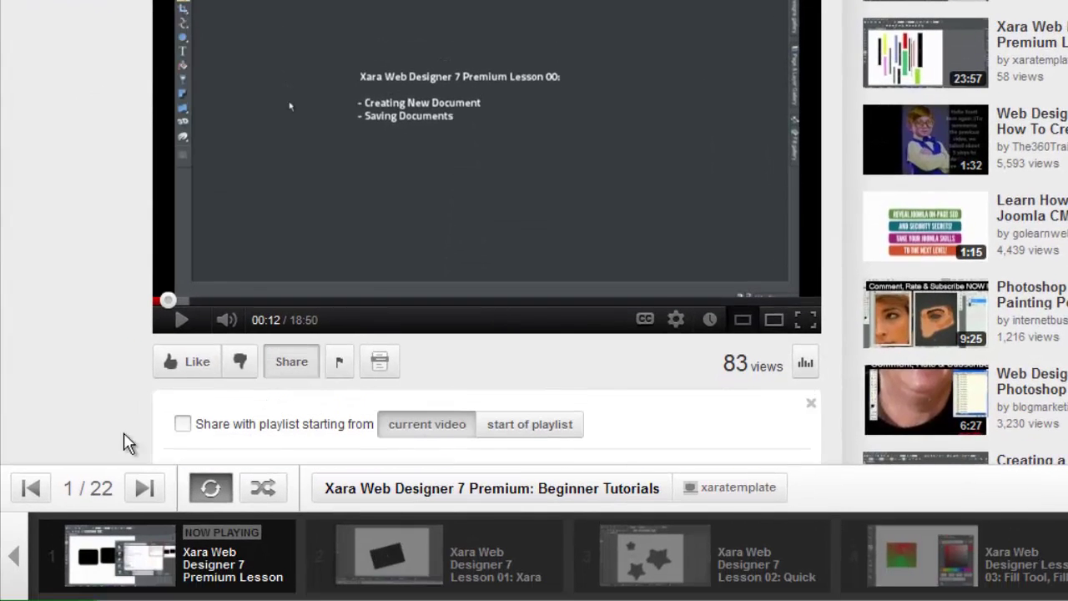
scroll(123, 452, down, 3)
scroll(205, 245, down, 2)
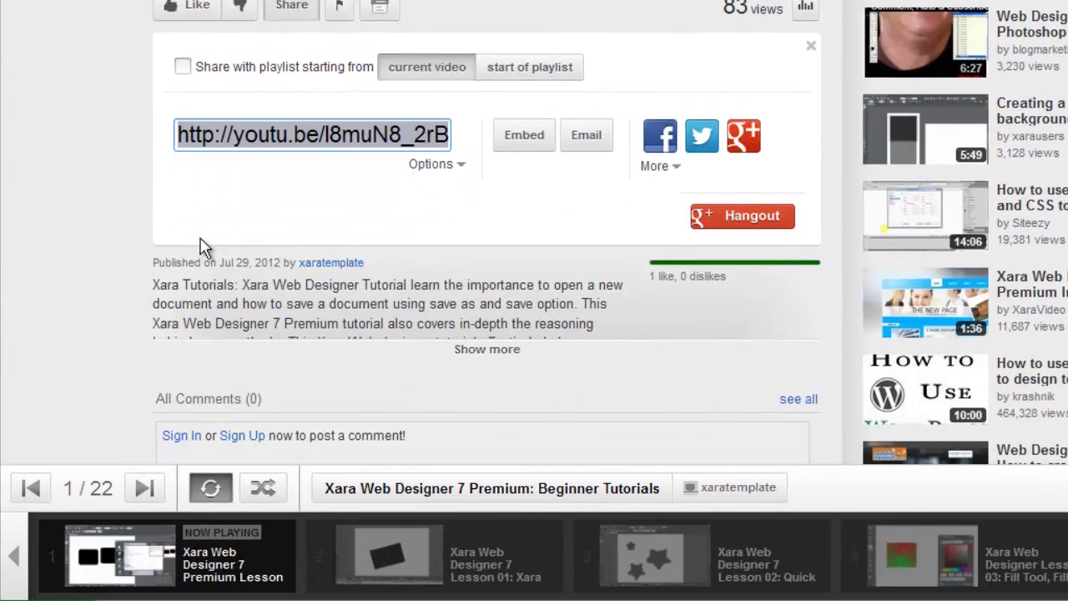
scroll(209, 229, up, 2)
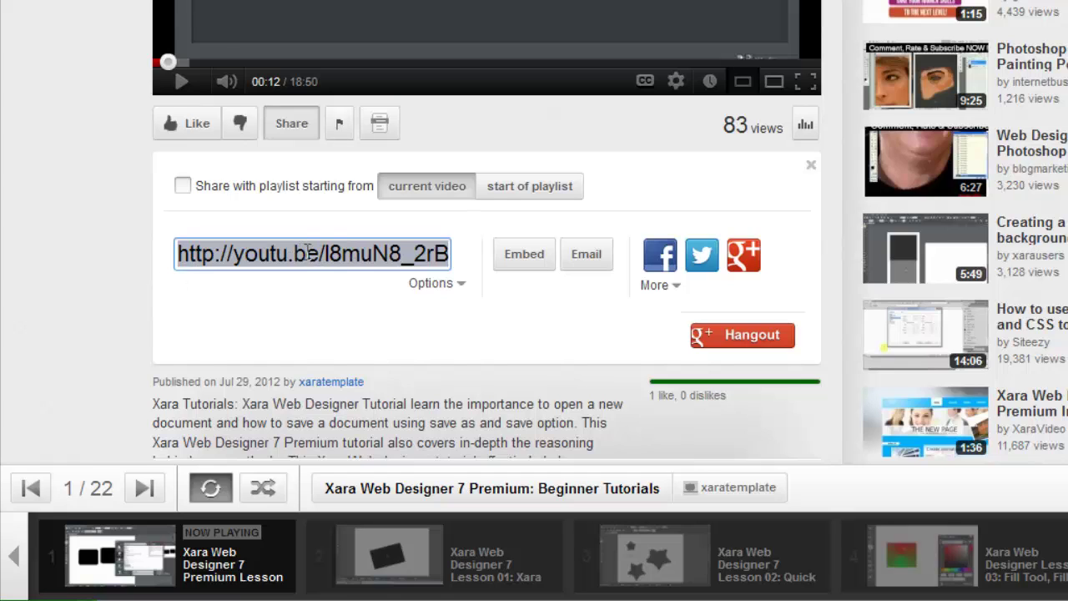
- Show the video's iframe embed code at its 420 × 315 size and copy it
click(528, 260)
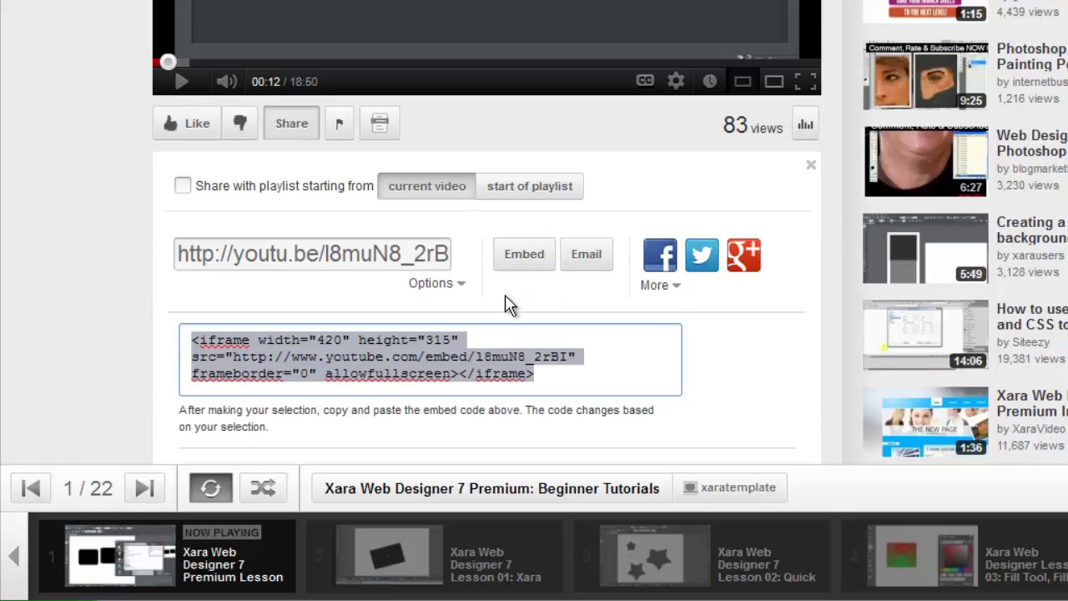
scroll(509, 305, down, 3)
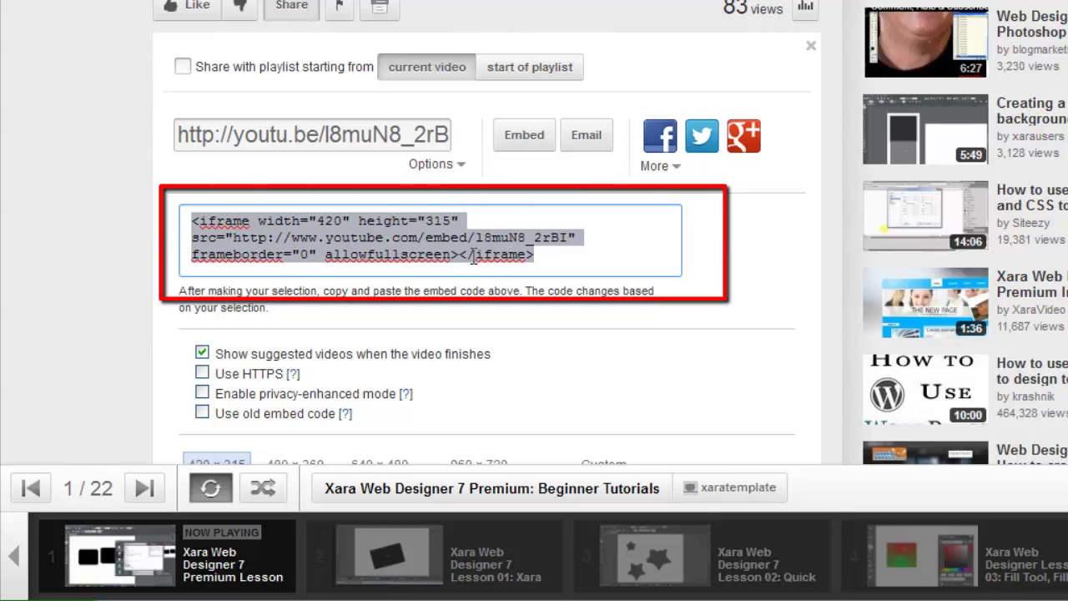
key(ctrl+c)
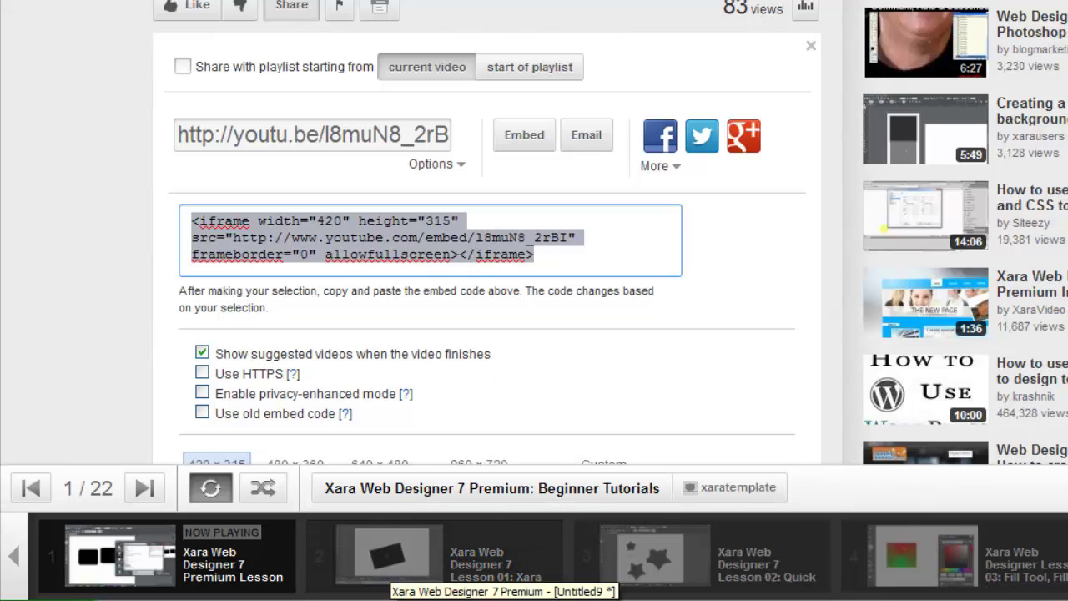
- Switch to Xara Web Designer 7 Premium and draw a black rectangle about 430 by 329 px on the blank page of Untitled9
click(503, 597)
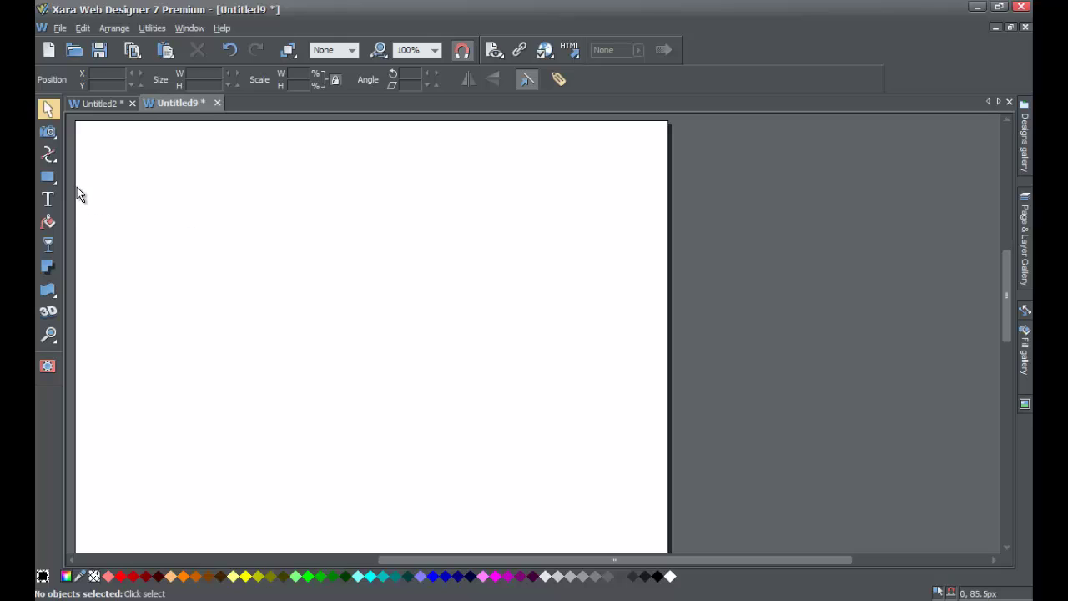
mouse_move(52, 180)
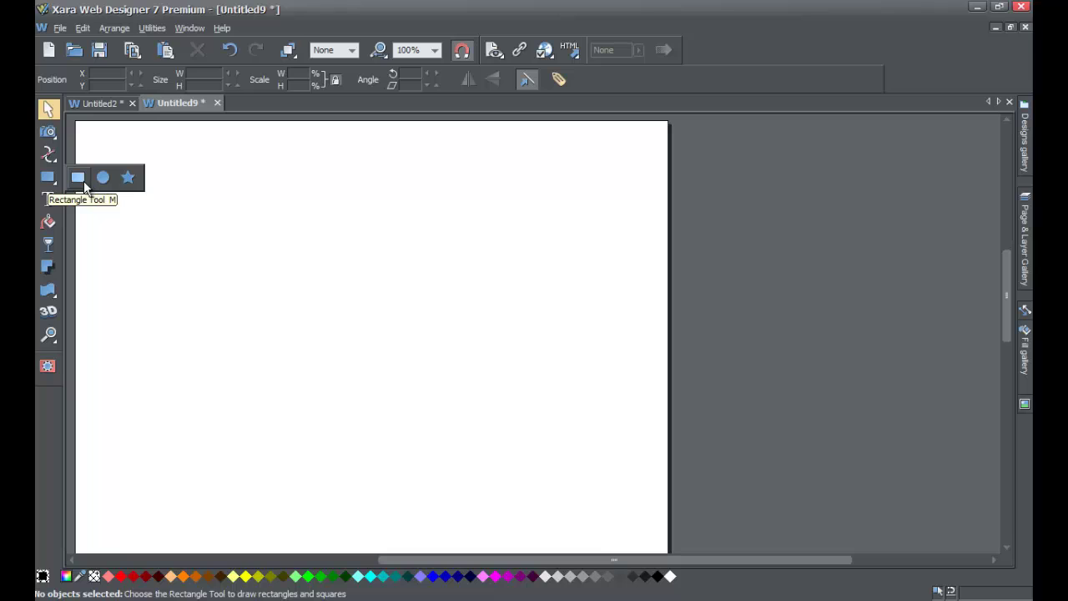
click(79, 179)
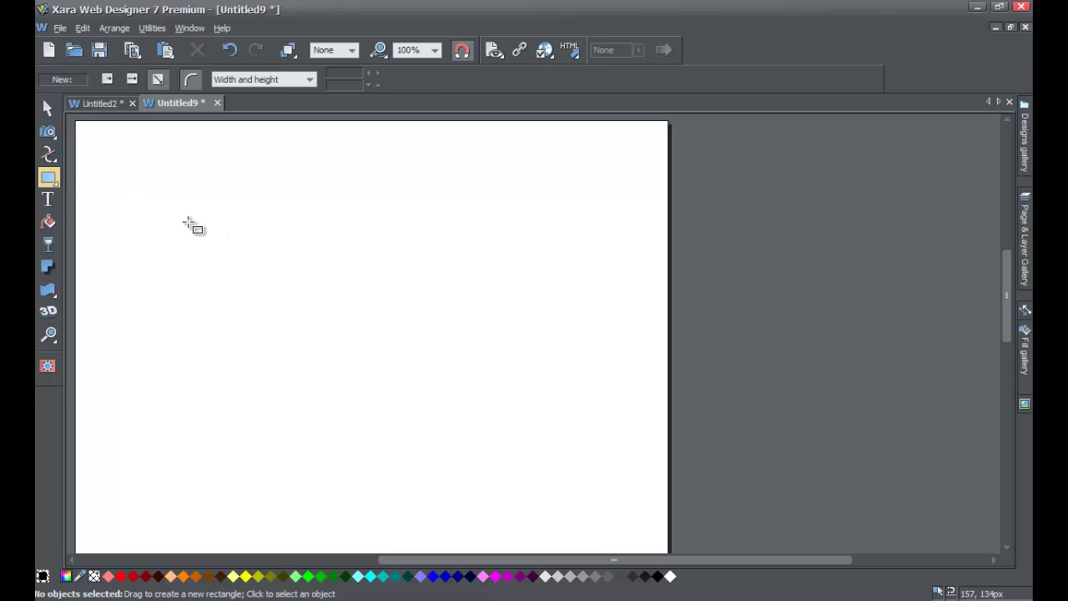
drag(179, 219, 486, 441)
key(ctrl+z)
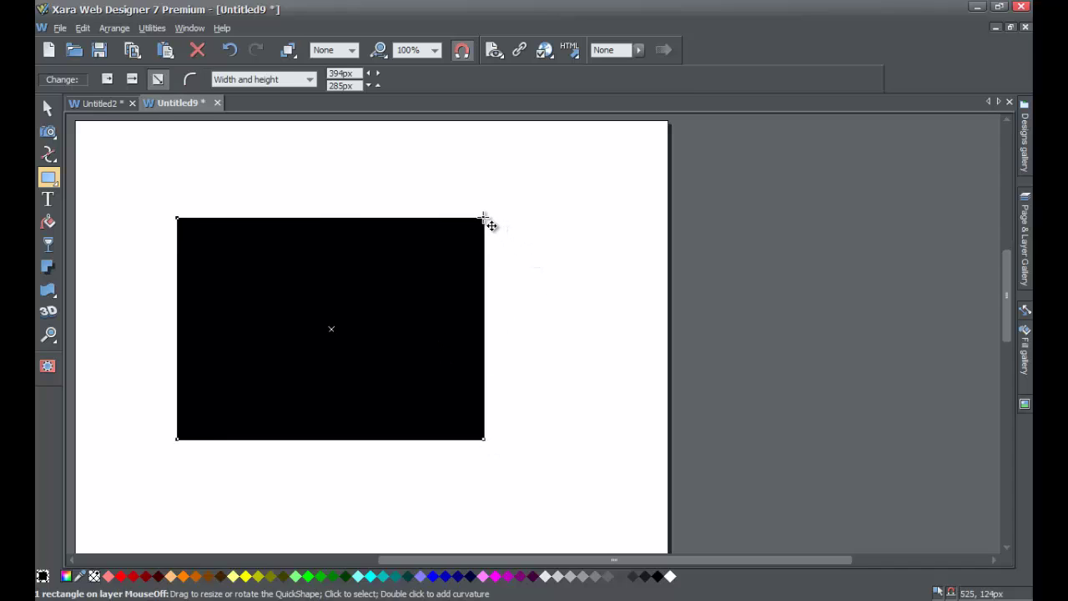
drag(486, 219, 516, 185)
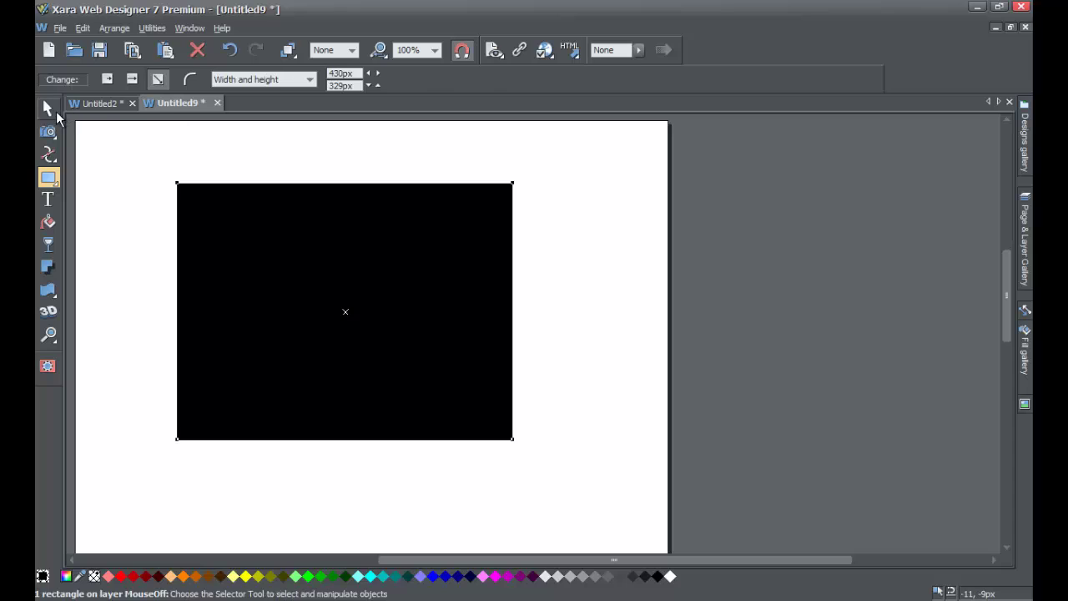
- Enlarge the black rectangle to about 489 by 374 px, move it to about X 74, Y 53 px, and check the embed code in Firefox
click(48, 109)
drag(323, 289, 290, 290)
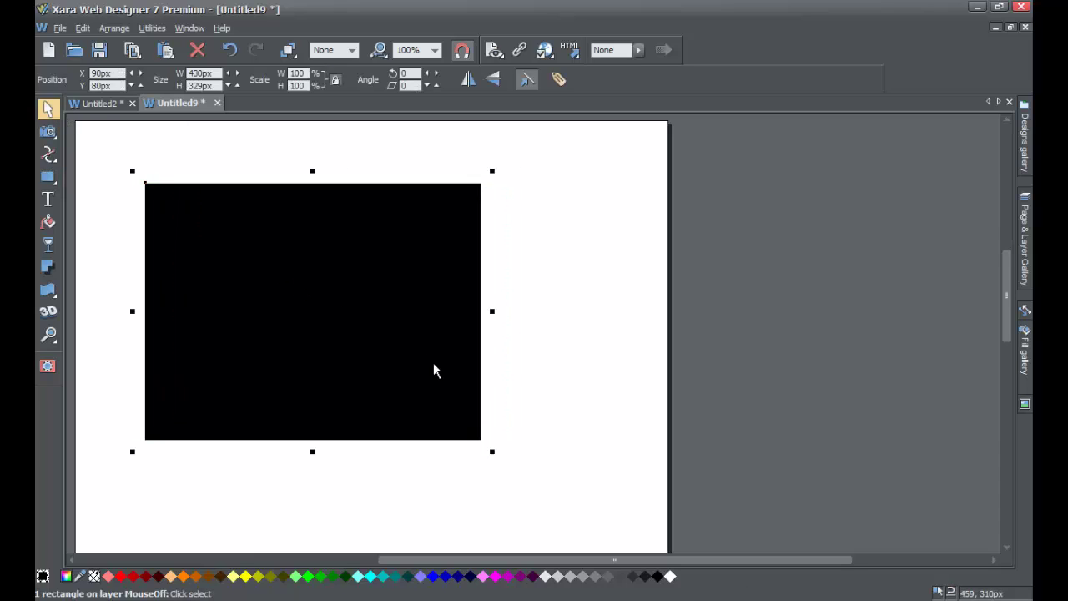
drag(490, 453, 535, 472)
drag(476, 414, 465, 396)
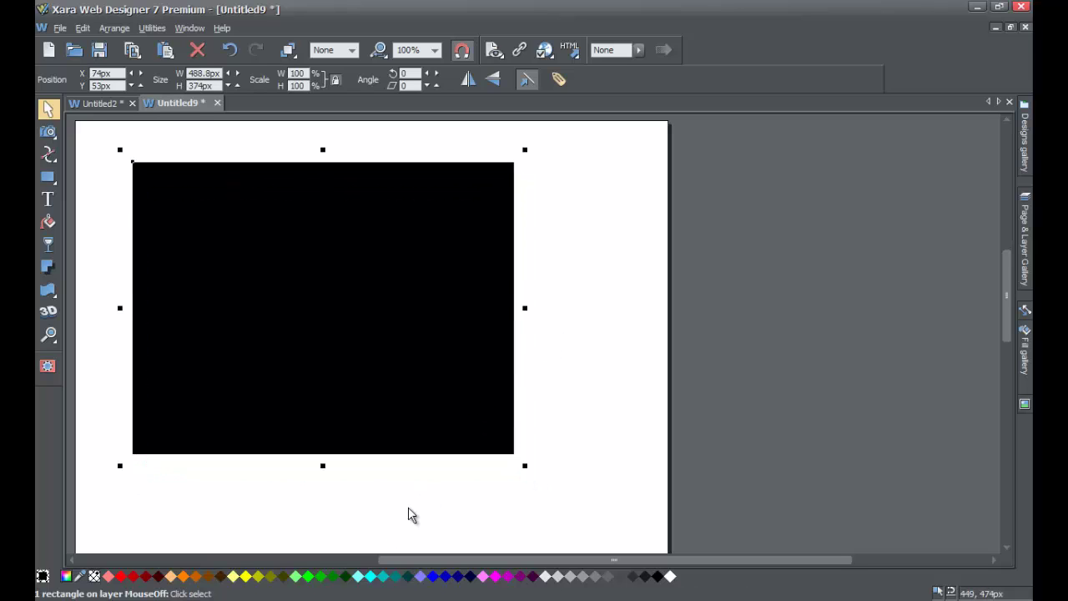
click(229, 597)
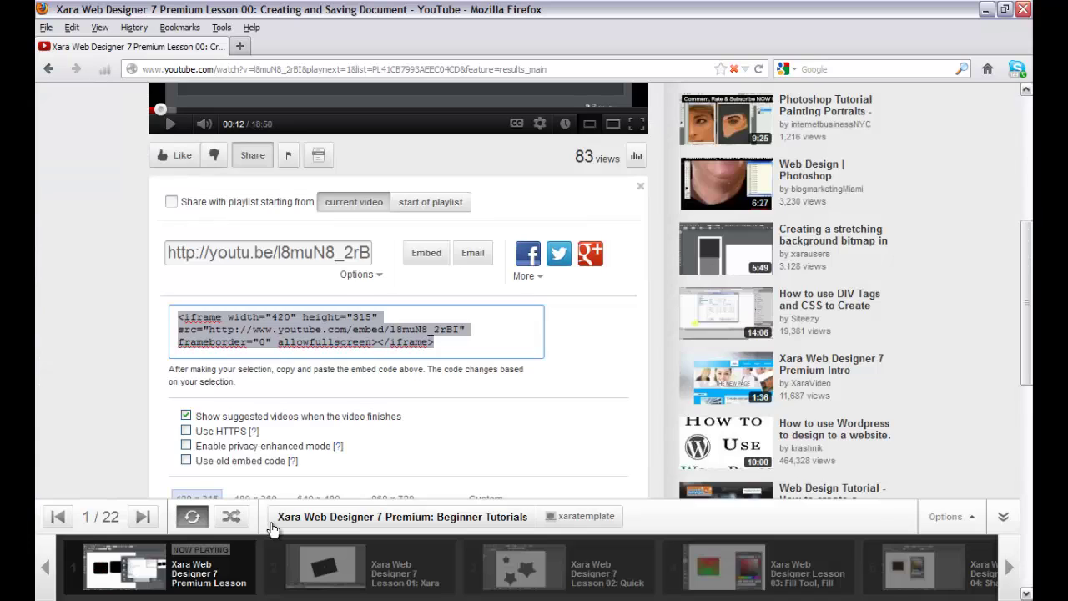
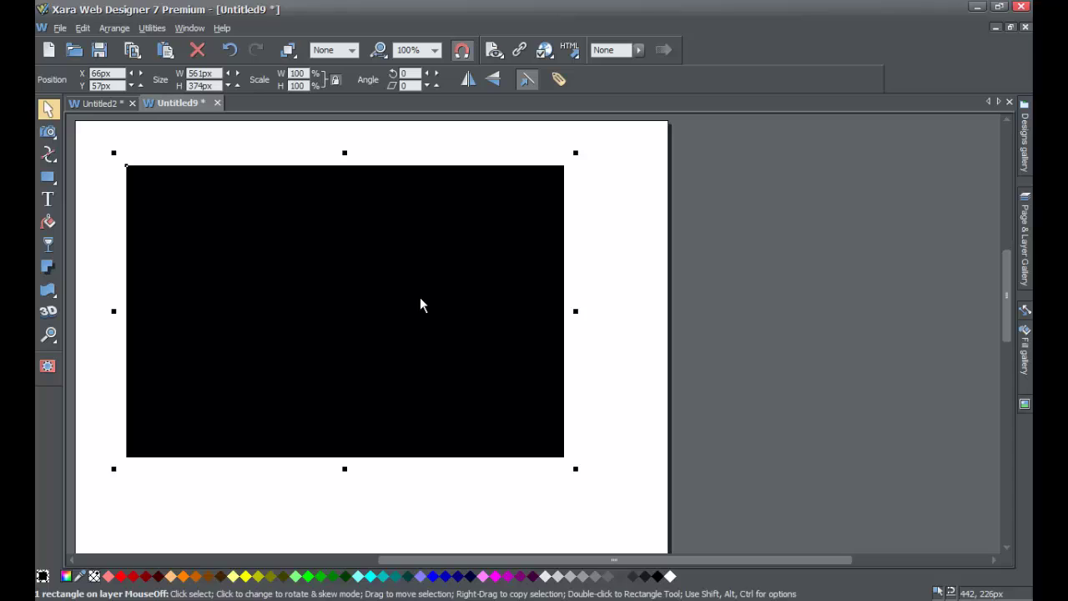
key(Escape)
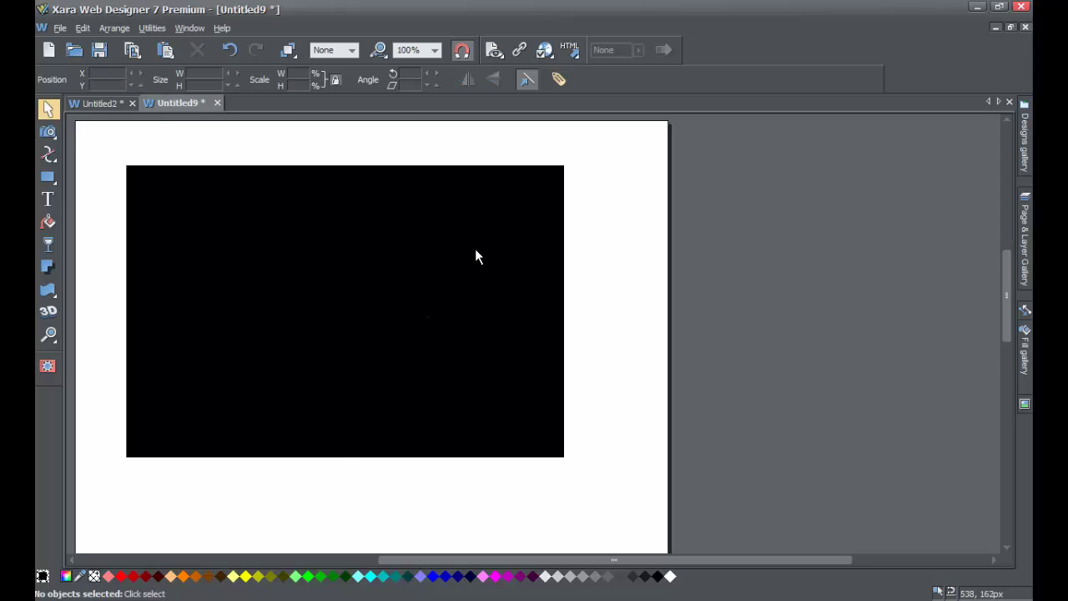
click(482, 236)
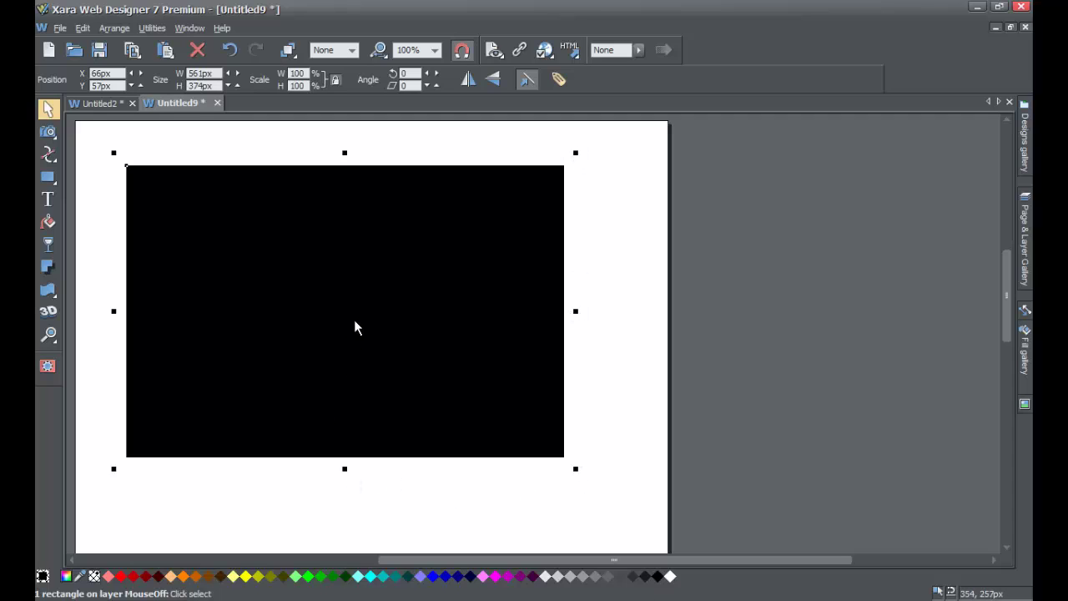
right_click(322, 299)
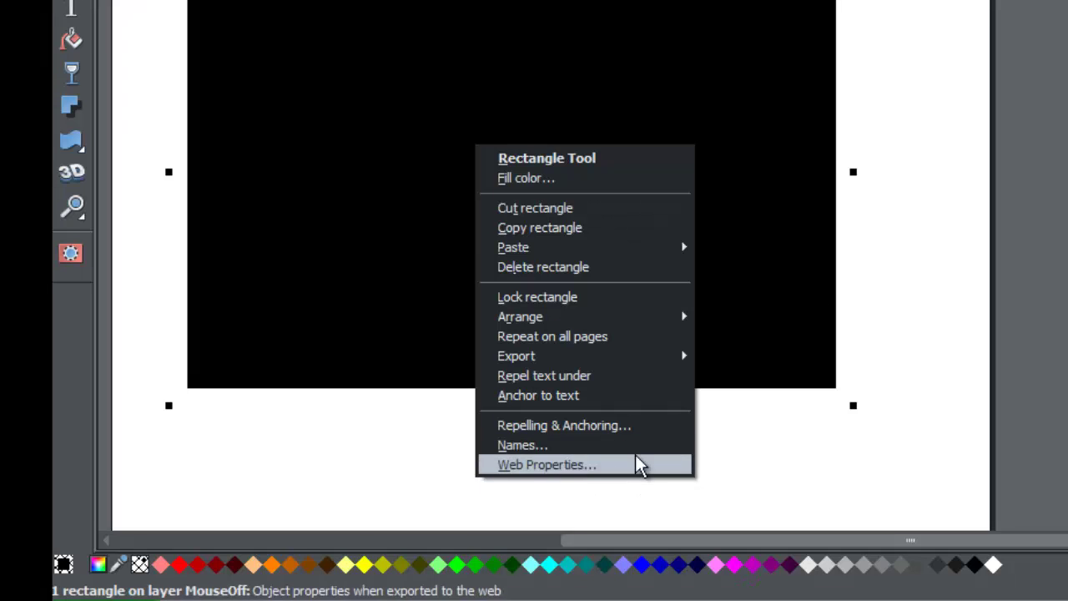
click(867, 288)
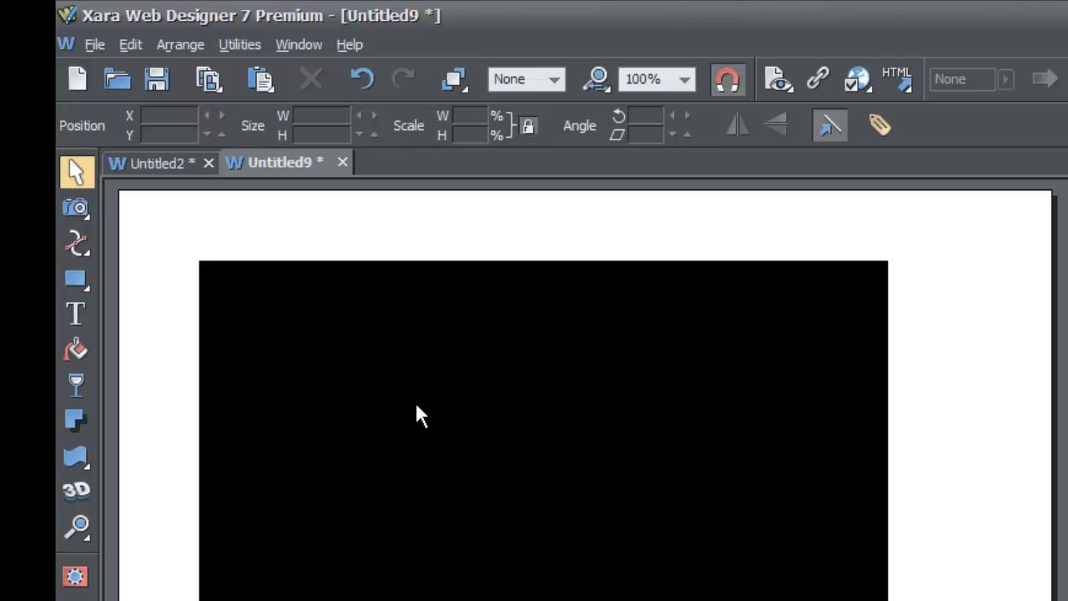
click(416, 407)
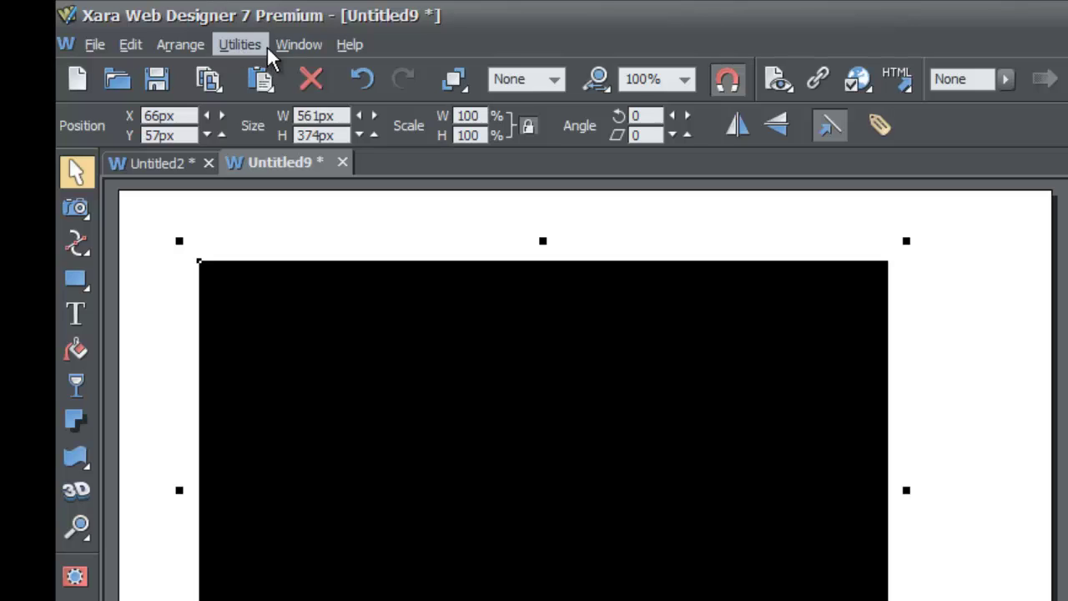
click(237, 46)
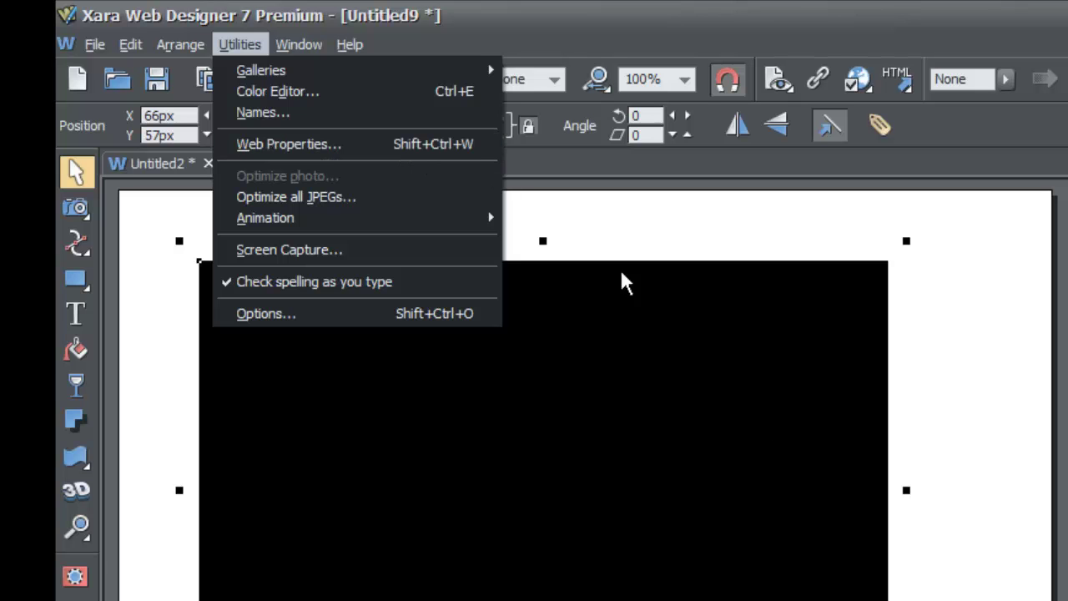
click(951, 587)
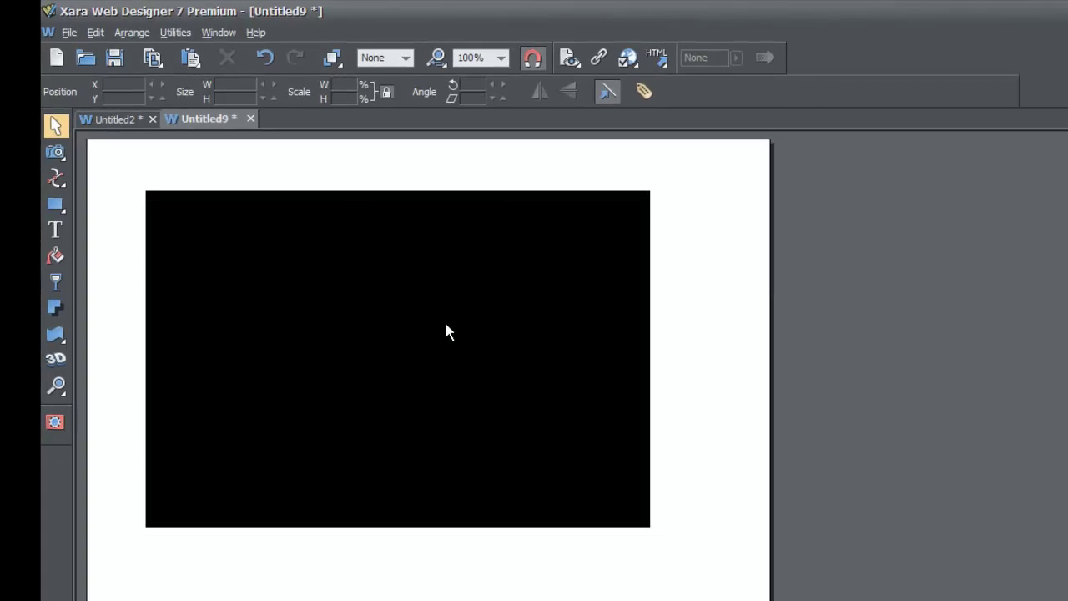
- Open the black rectangle's Web Properties and show its placeholder settings
click(446, 331)
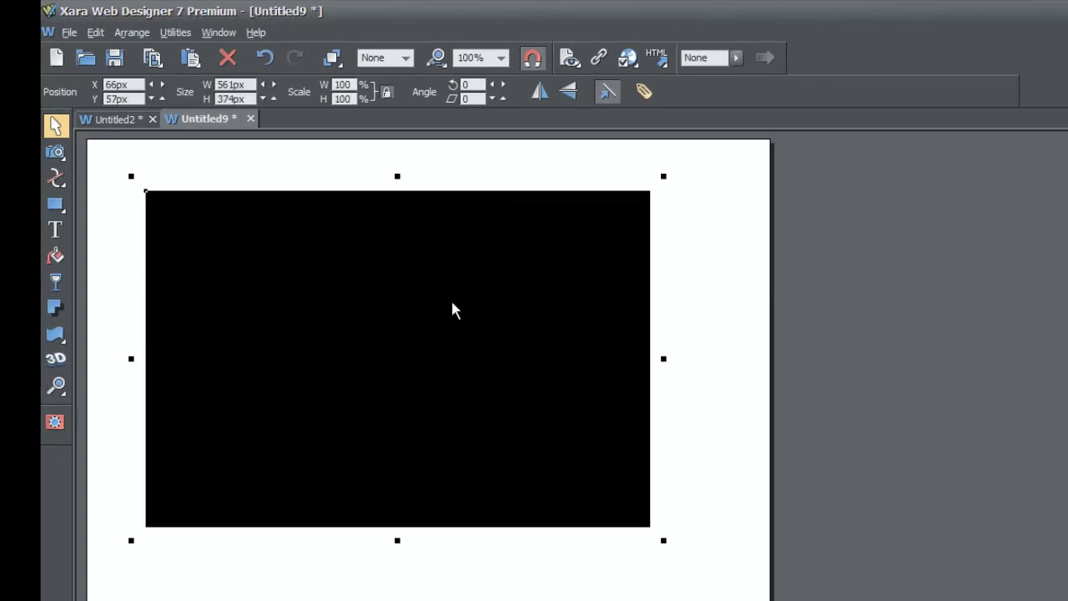
right_click(379, 355)
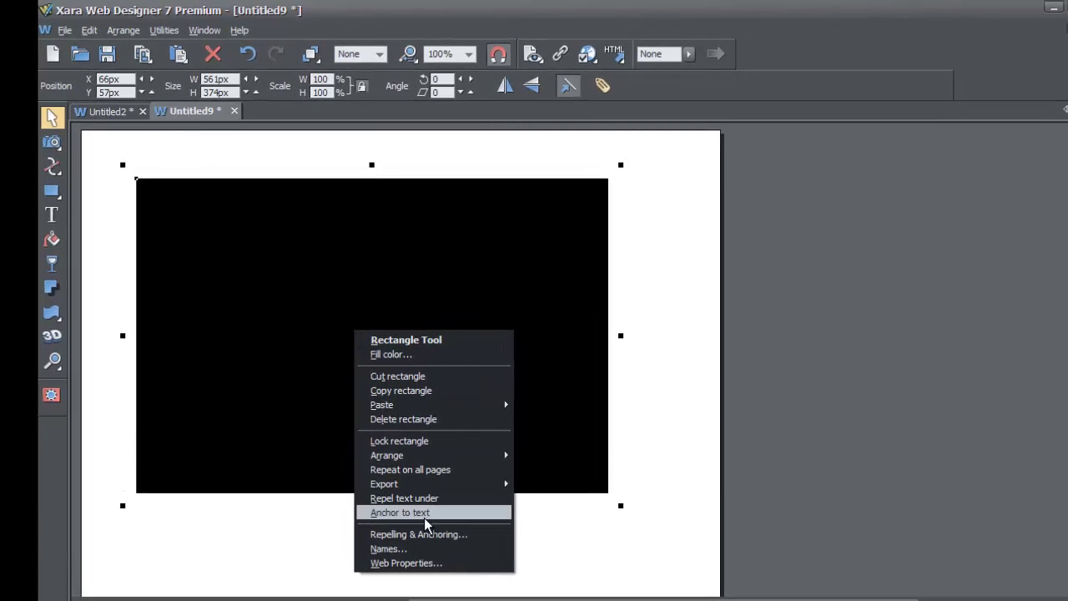
click(449, 565)
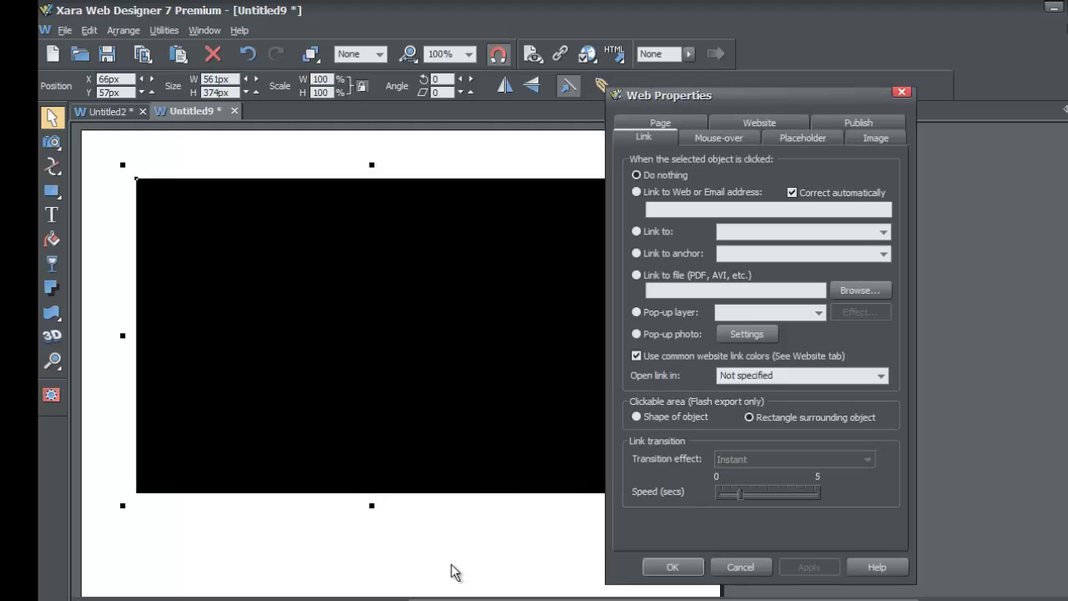
drag(781, 101, 538, 92)
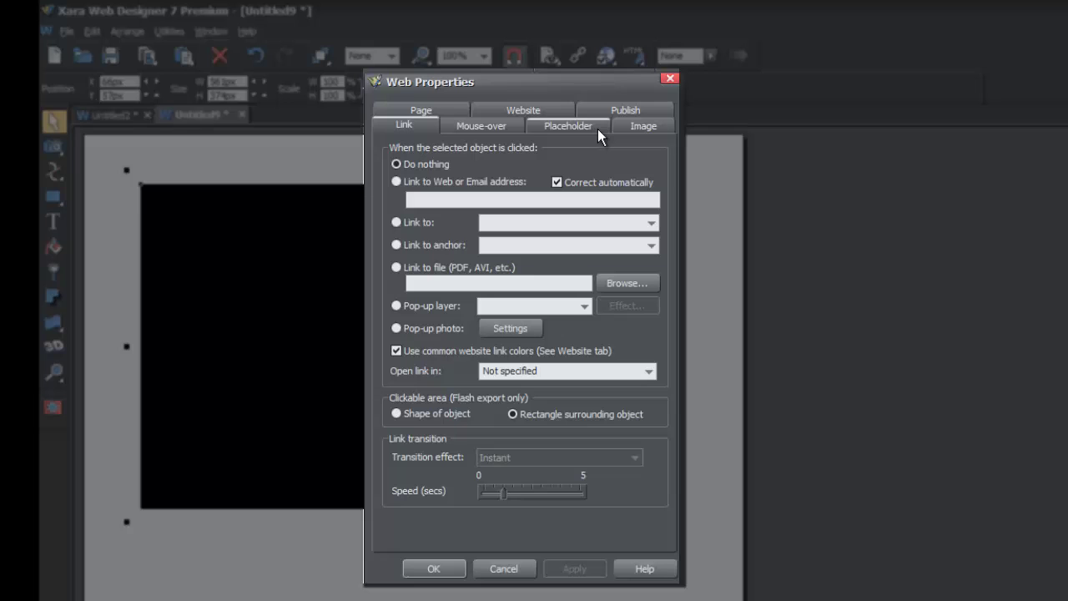
click(597, 128)
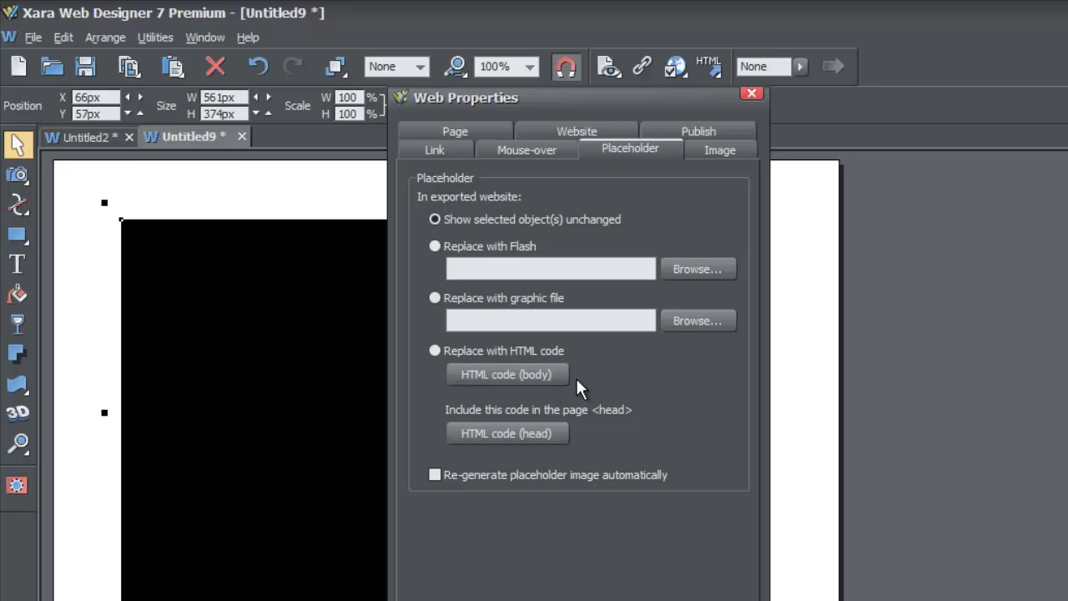
- Replace the rectangle with HTML body code by pasting the copied YouTube iframe embed code and accepting it
click(524, 375)
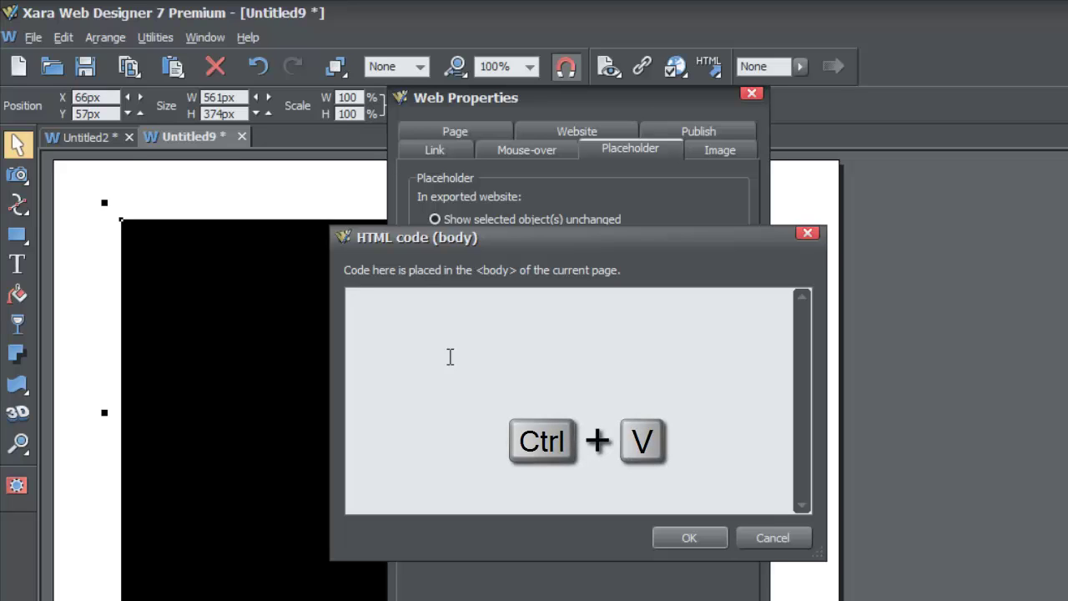
text(<iframe width="420" height="315" src="http://www.youtube.com/embed/l8muN8_2rBI" frameborder="0" allowfullscreen></iframe>)
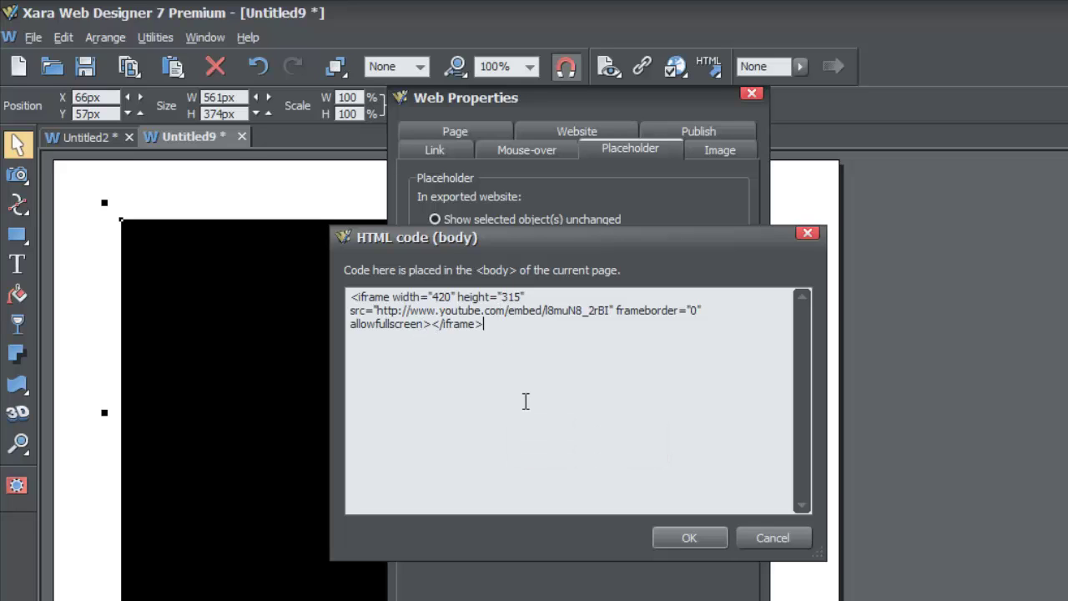
click(703, 537)
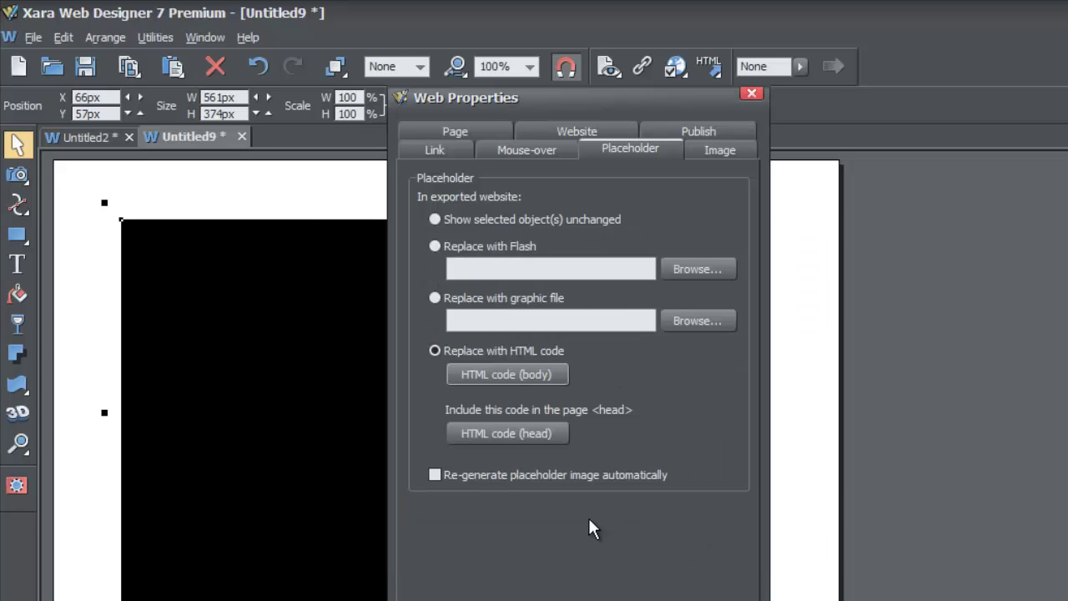
- Enable automatic re-generation of the placeholder image, apply the web properties and close the dialog
drag(569, 102, 851, 118)
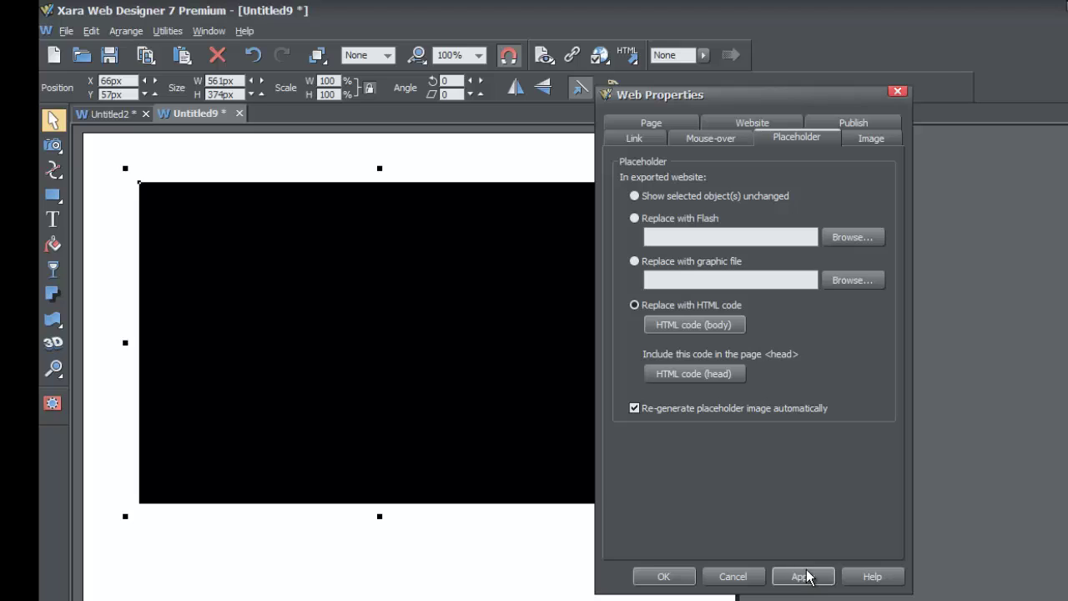
click(817, 582)
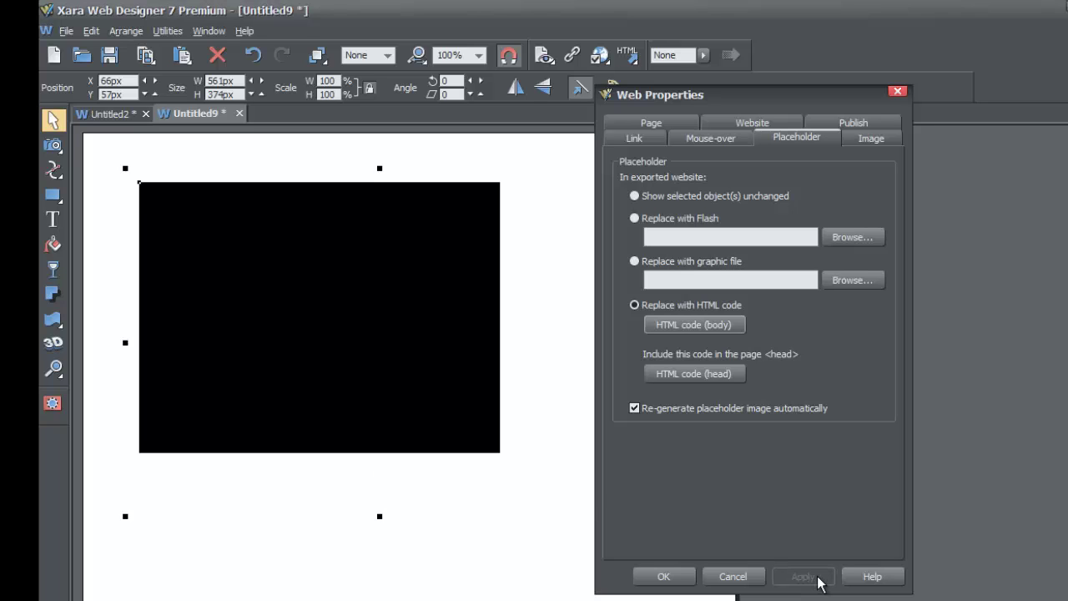
drag(720, 102, 800, 105)
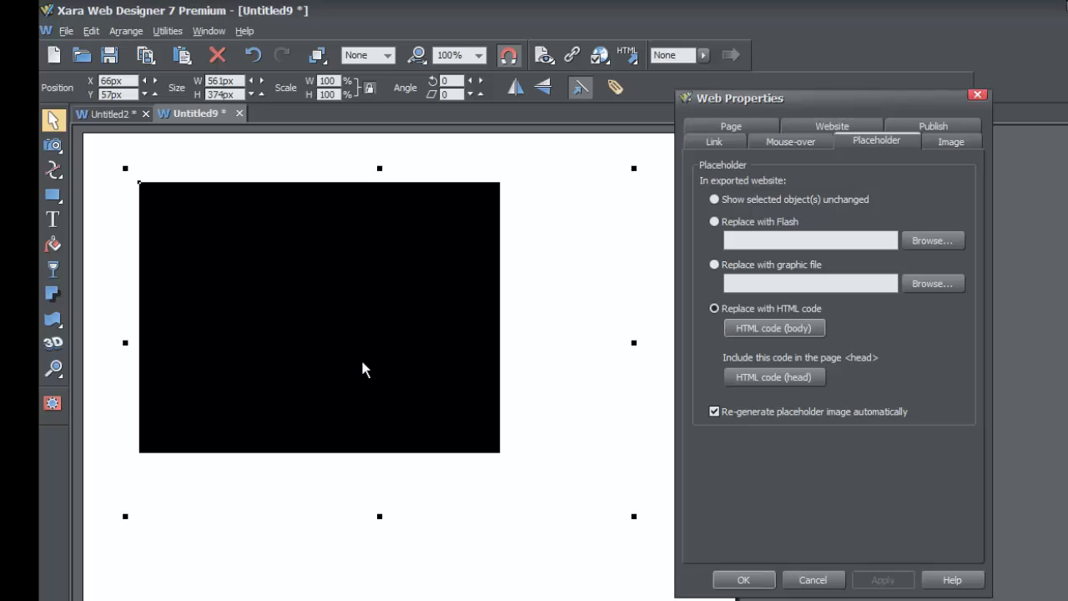
click(756, 582)
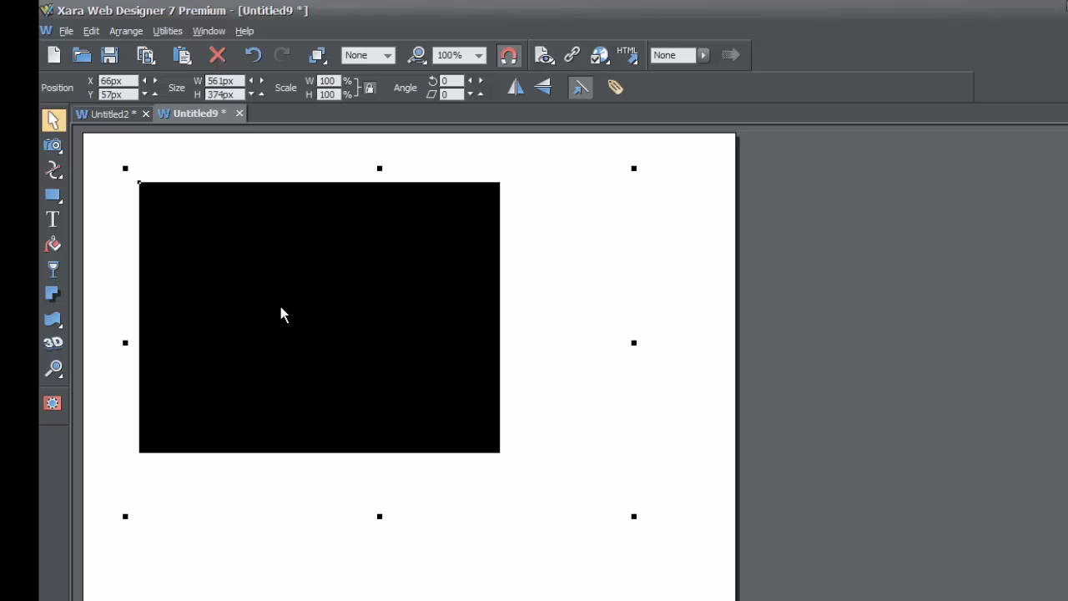
- Resize the HTML placeholder to about 558 by 337 px and move it to about X 111, Y 63 px on the page
drag(281, 313, 357, 328)
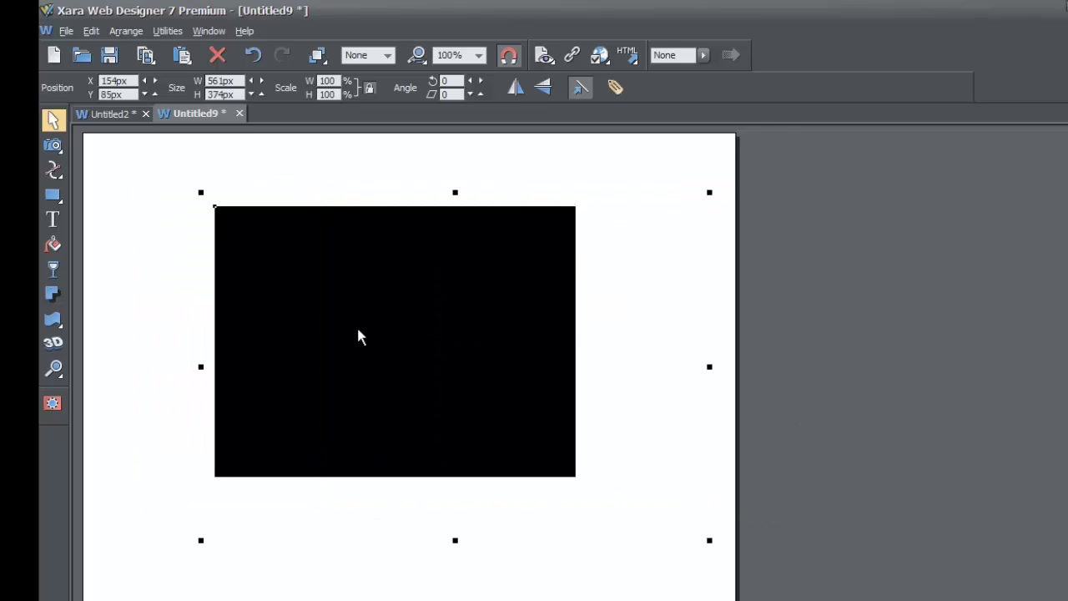
drag(710, 541, 626, 511)
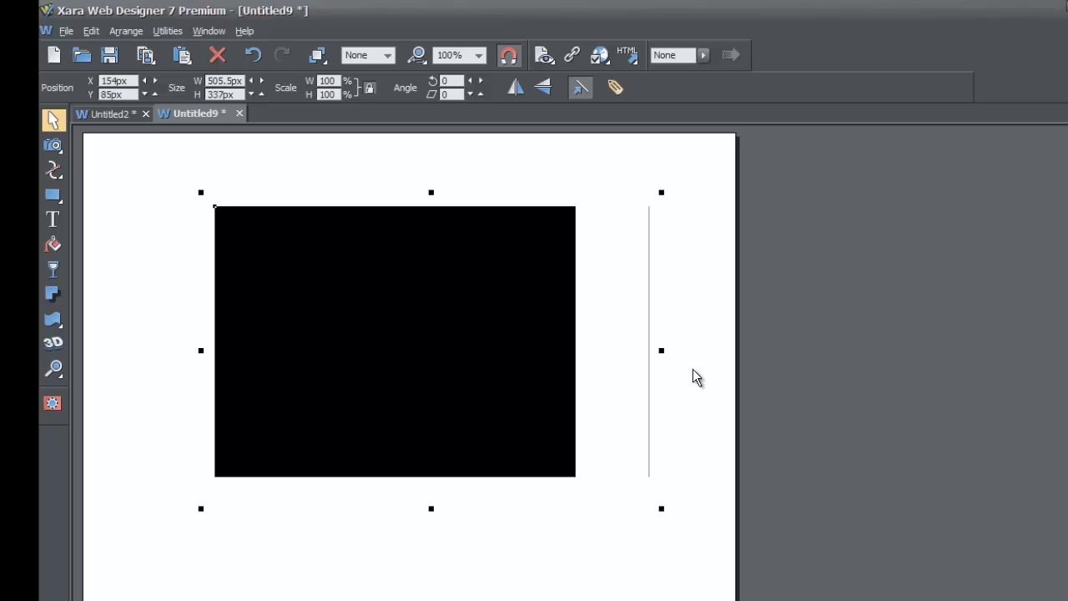
drag(659, 349, 598, 350)
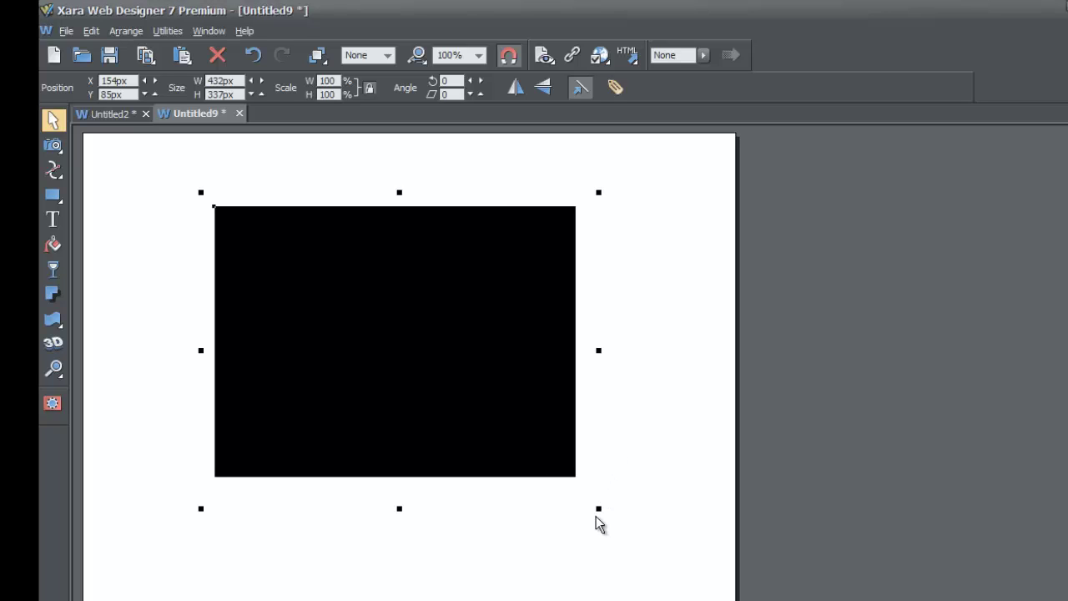
drag(599, 350, 701, 338)
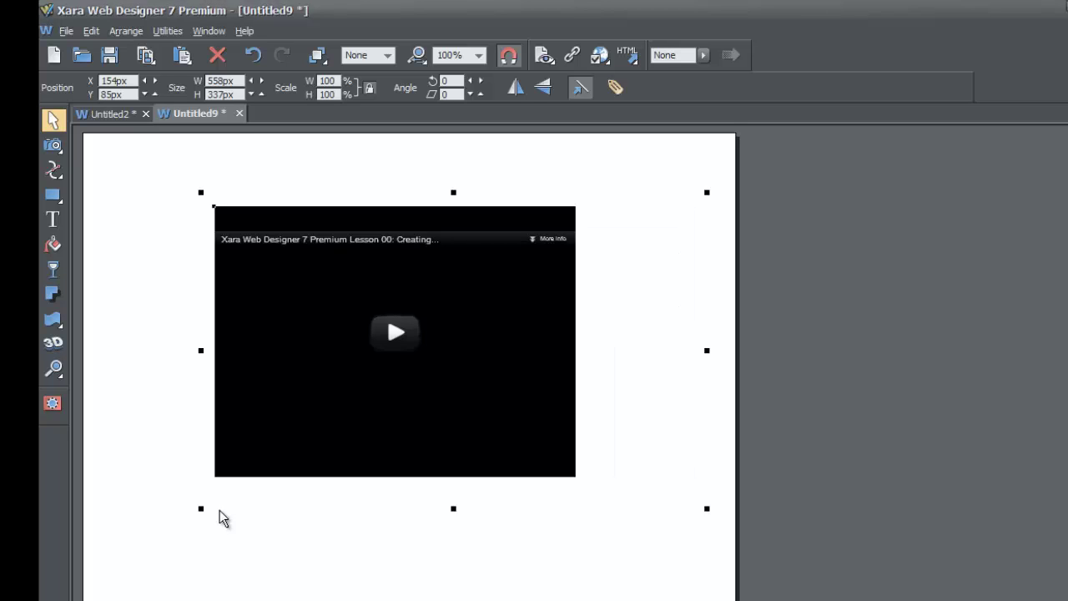
drag(312, 434, 276, 412)
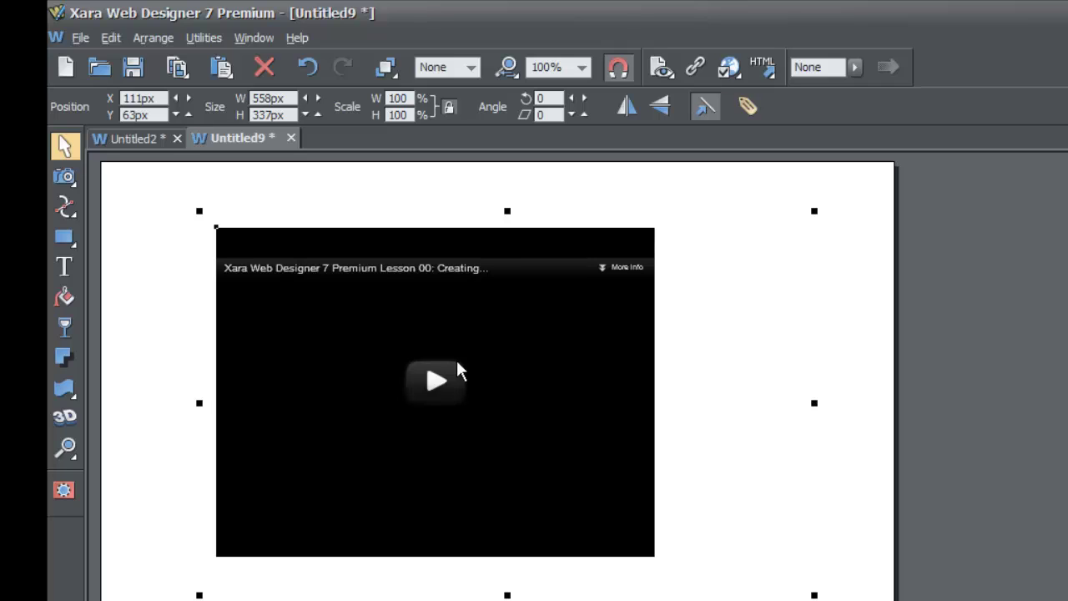
- Preview the web page, play the embedded video in the maximized preview window, and close the preview
click(80, 38)
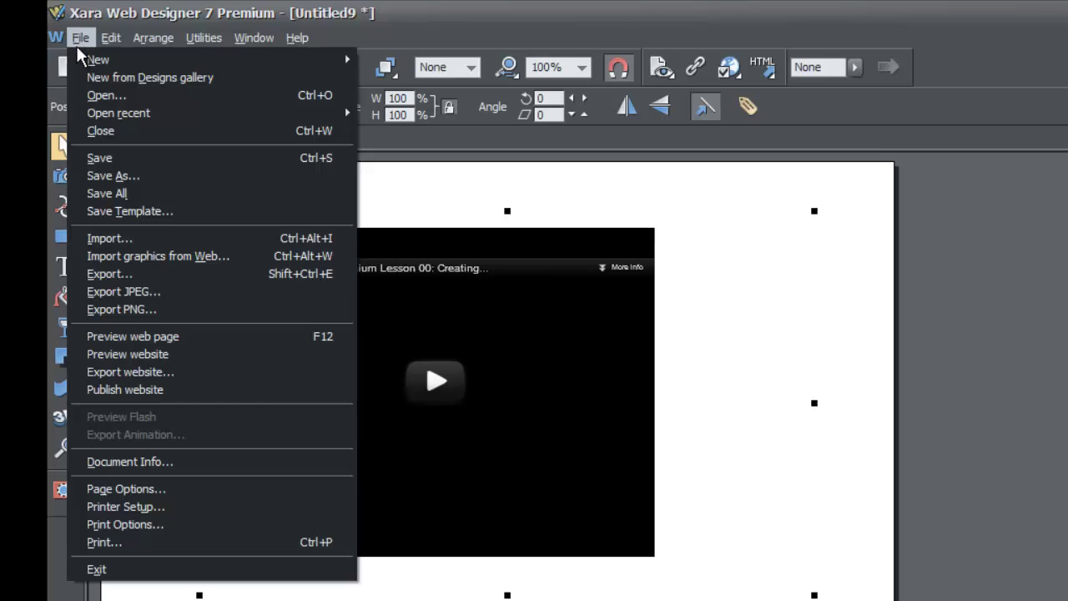
click(203, 337)
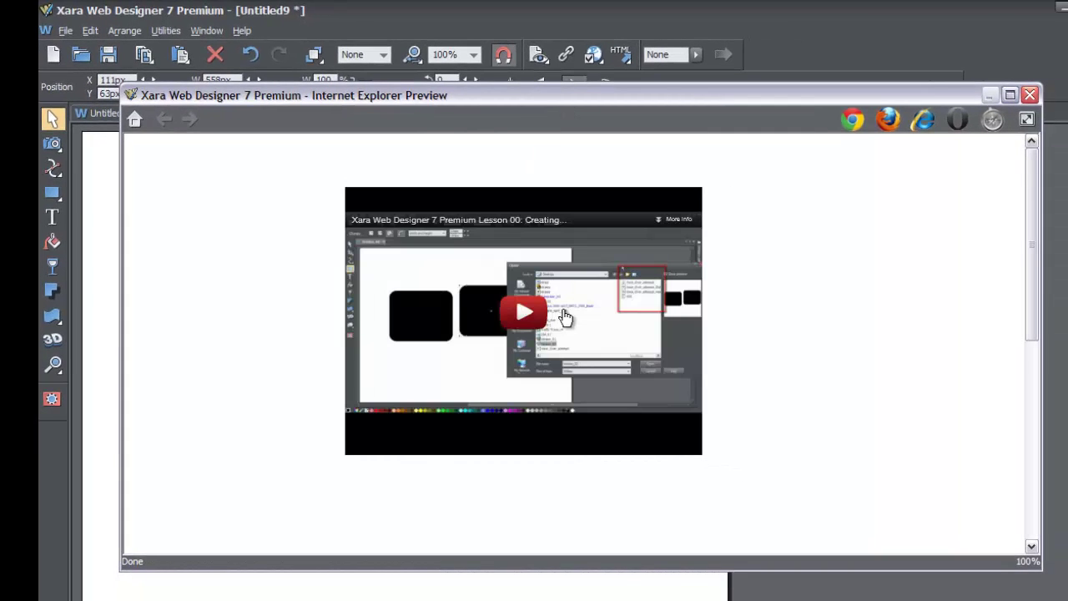
double_click(528, 95)
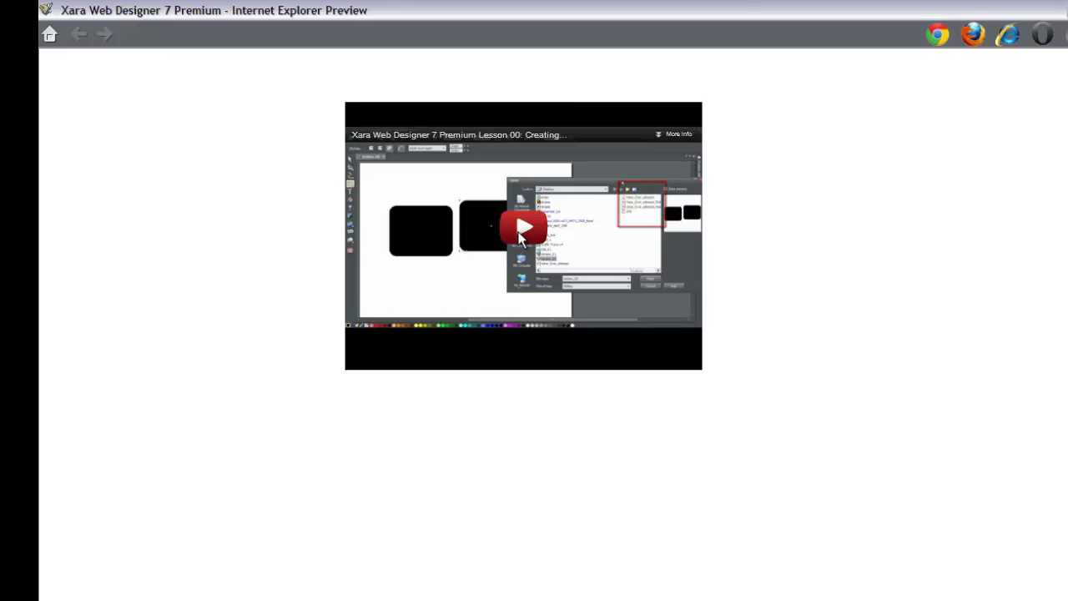
click(522, 237)
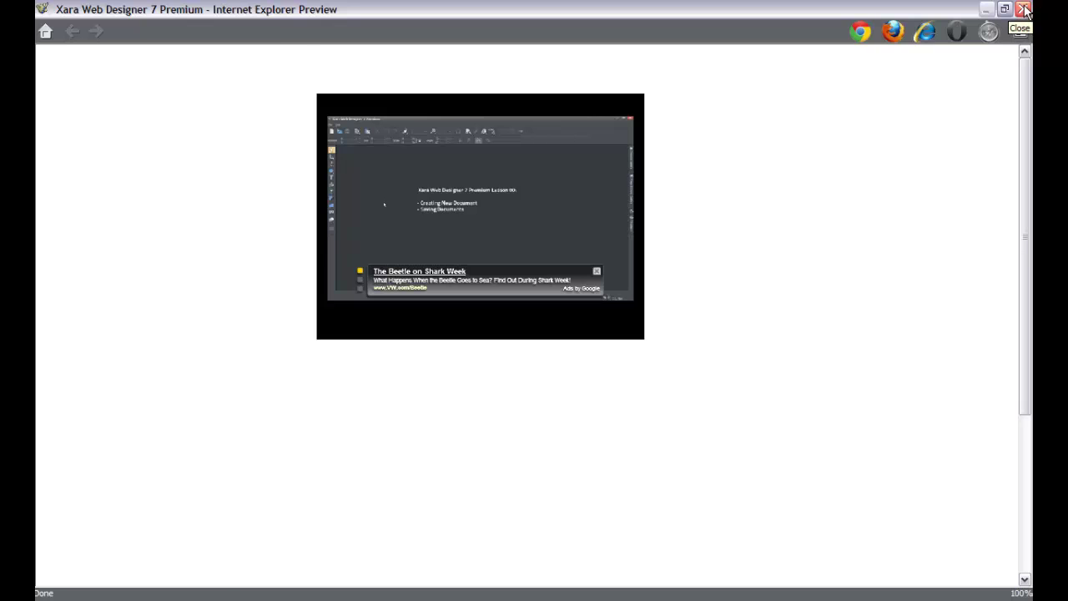
click(1024, 9)
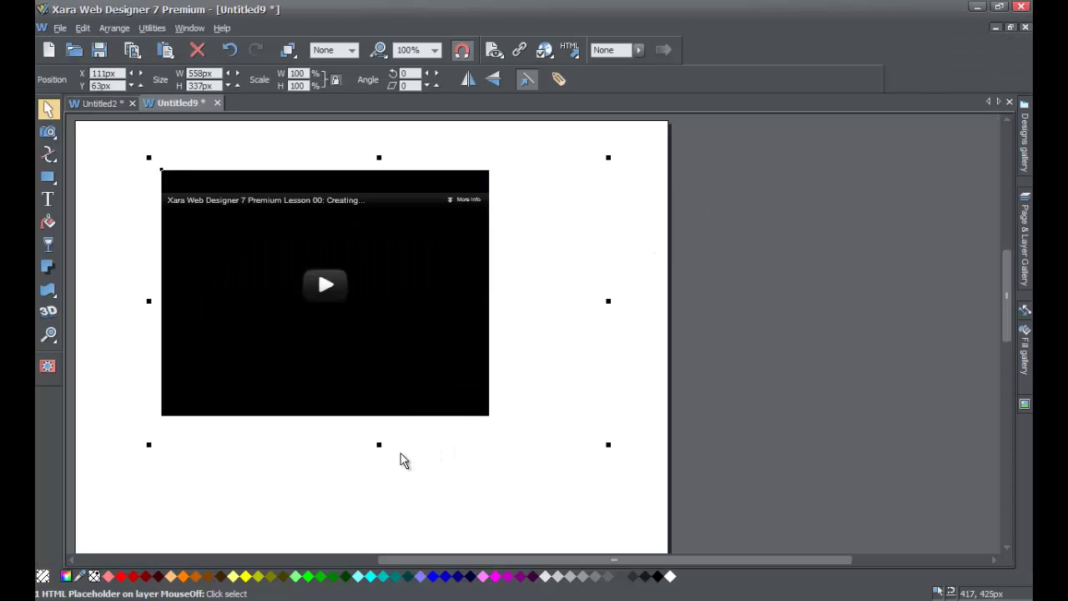
- Enlarge the HTML placeholder to about 614 by 469 px and move it to about X 56, Y 44 px on the page
drag(379, 444, 379, 512)
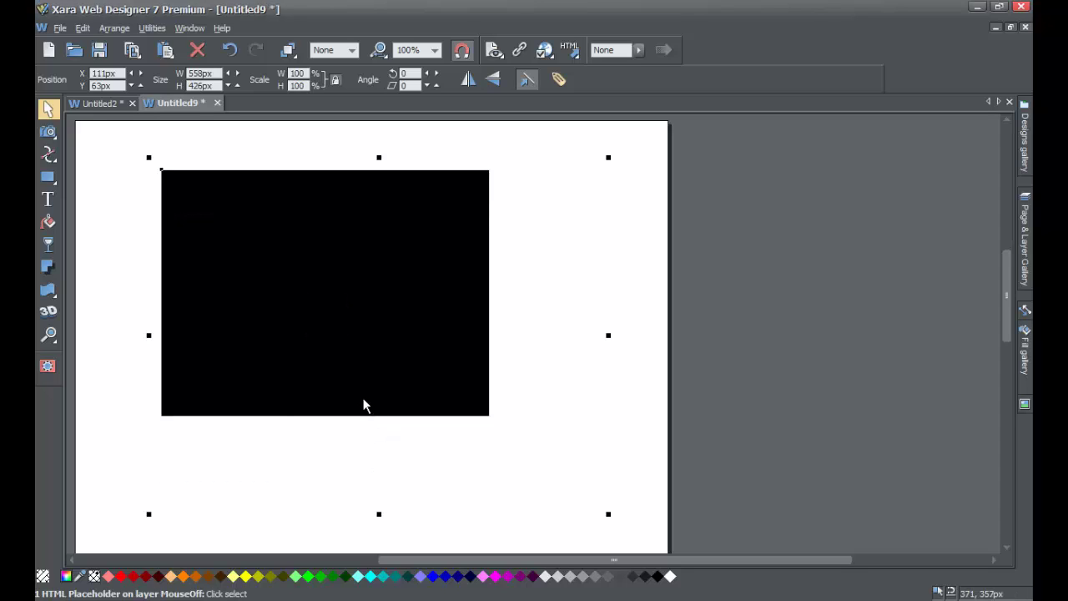
drag(355, 382, 338, 389)
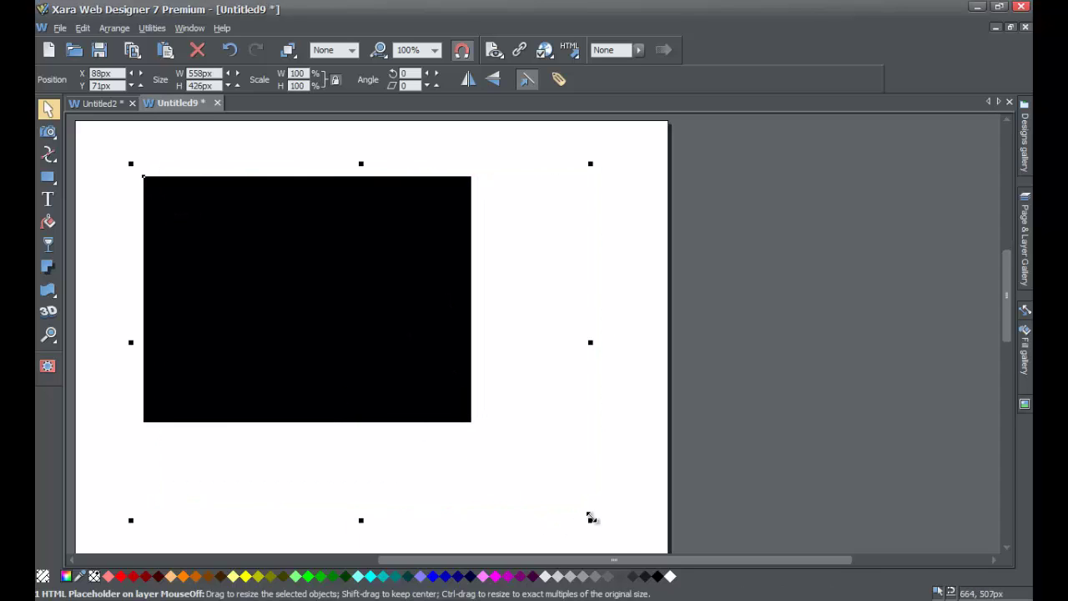
drag(592, 515, 628, 553)
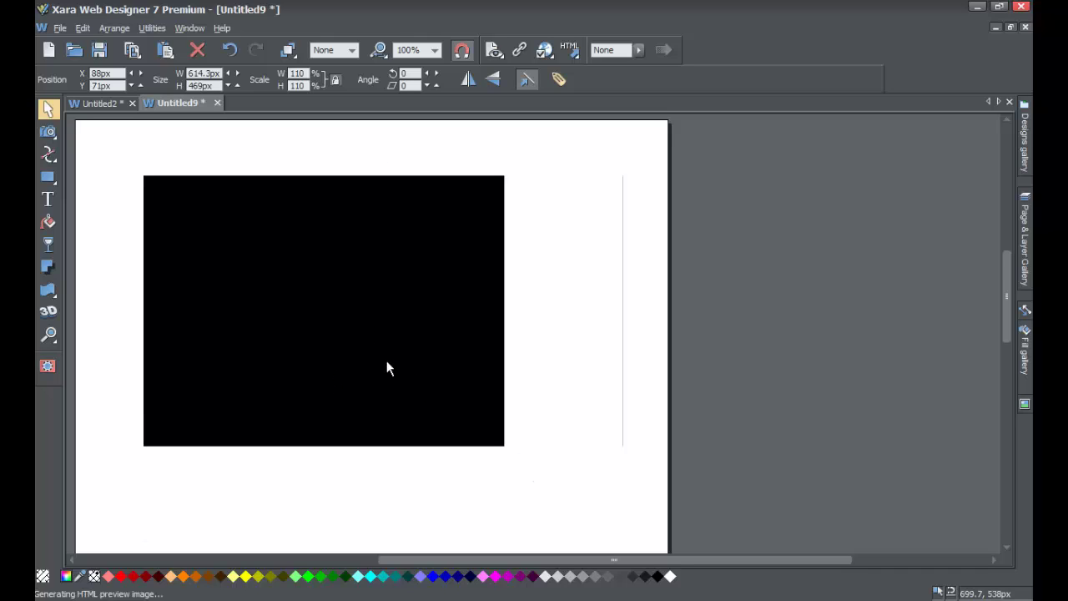
drag(387, 361, 358, 337)
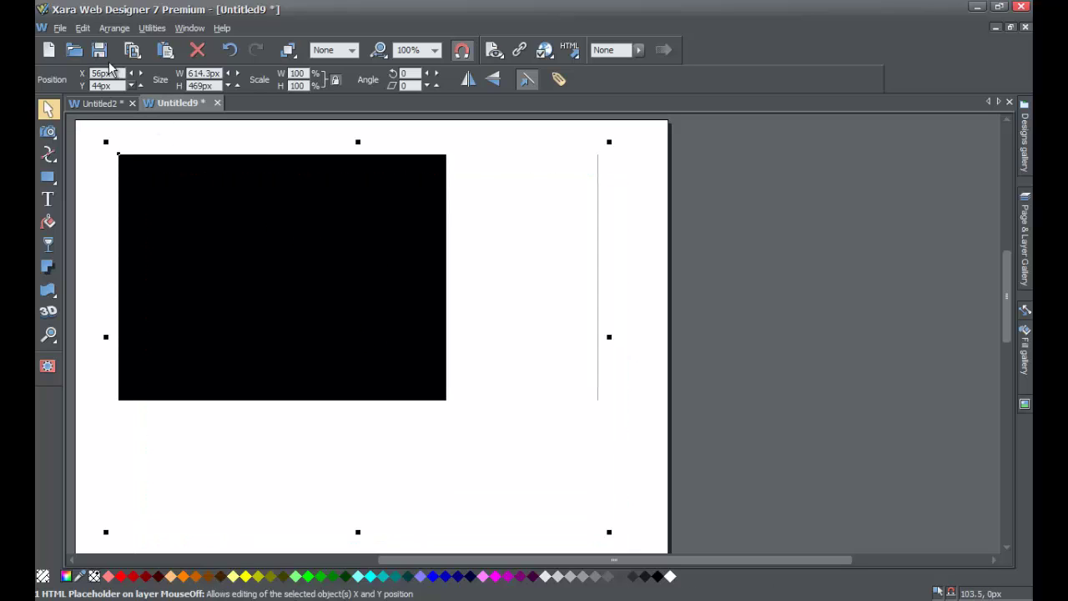
- Preview the web page, play the embedded video in the preview and in Mozilla Firefox, and close the preview window
click(60, 29)
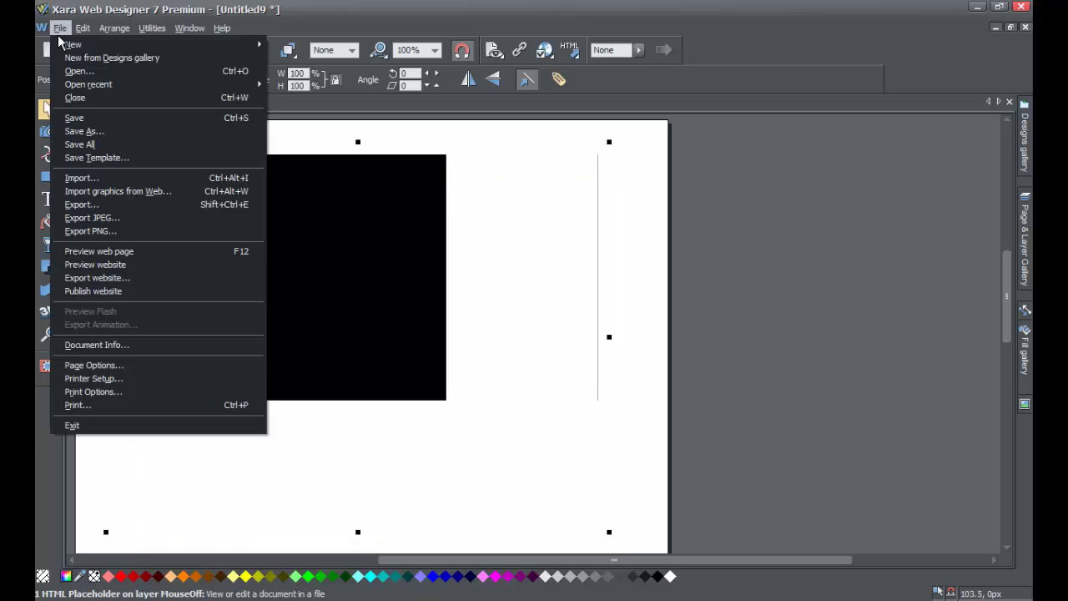
click(134, 254)
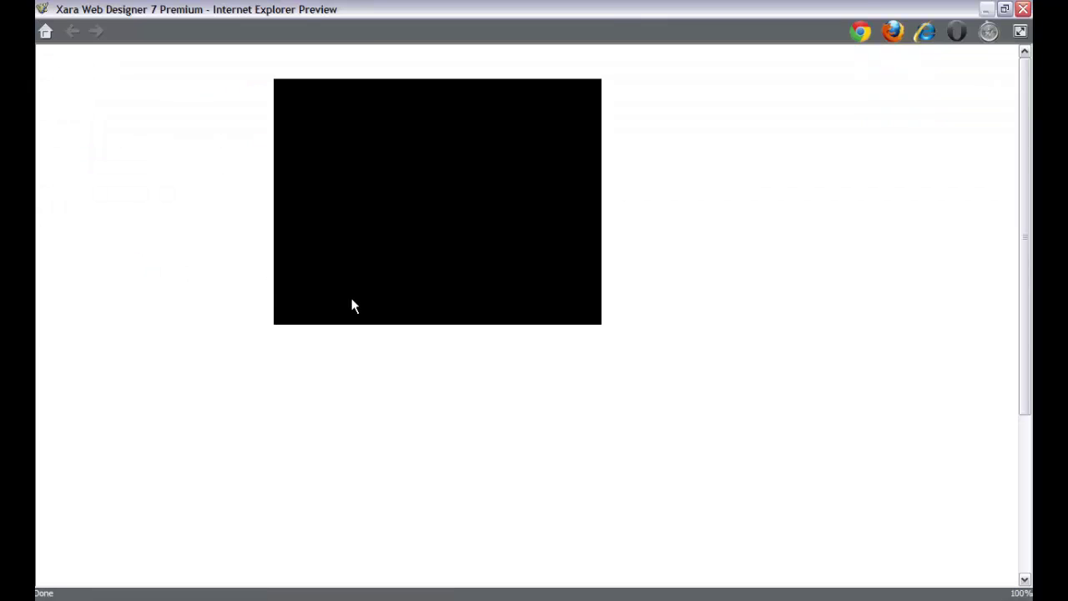
click(439, 202)
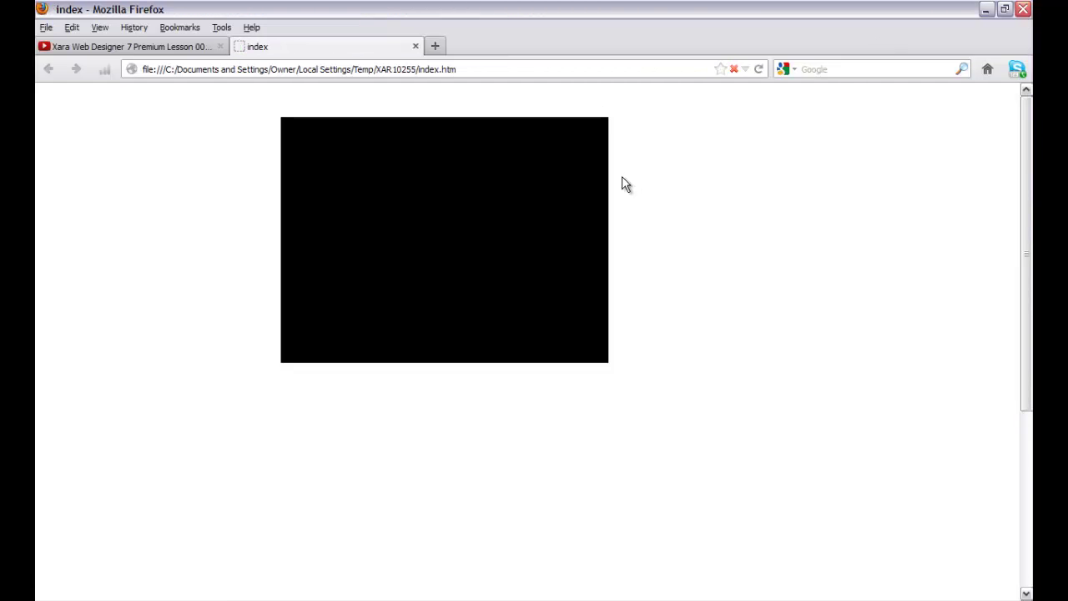
click(441, 245)
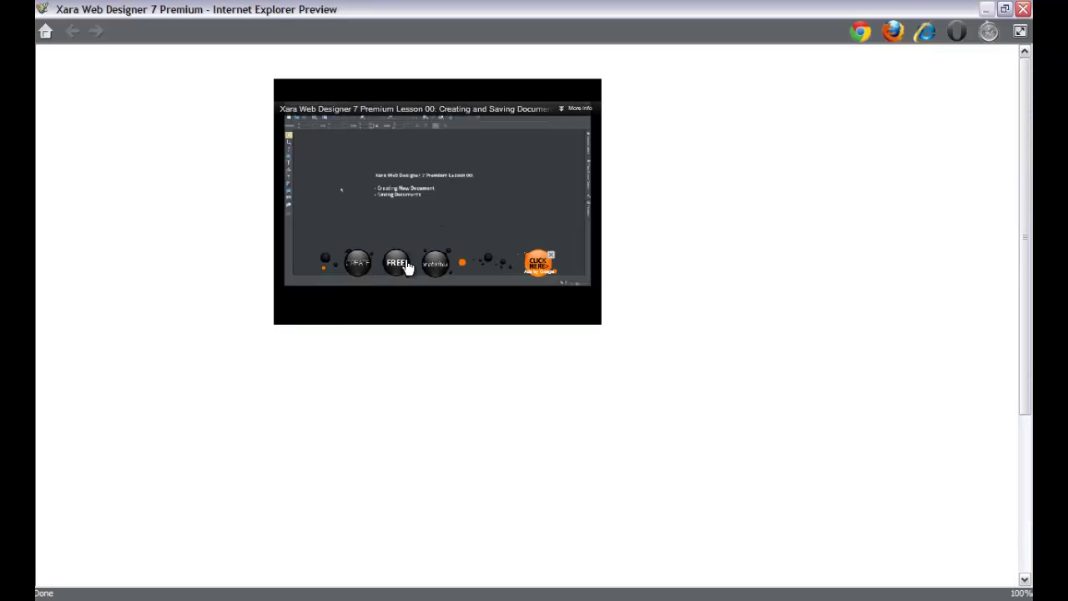
click(1023, 11)
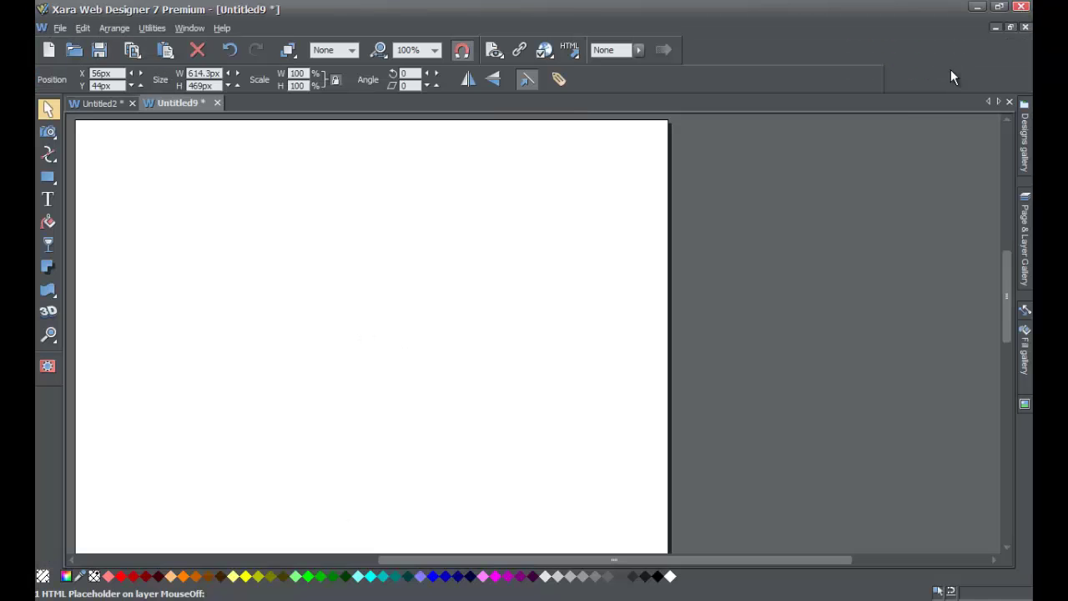
- Switch to Firefox to examine the embedded video on the index page, and return to Xara Web Designer
click(238, 600)
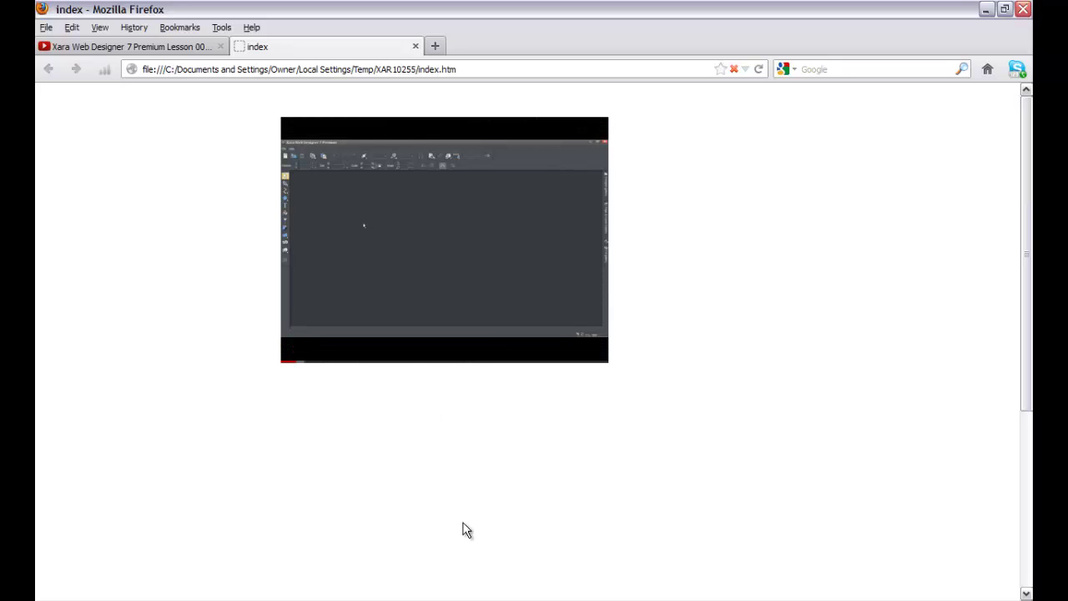
click(365, 597)
key(alt+Tab)
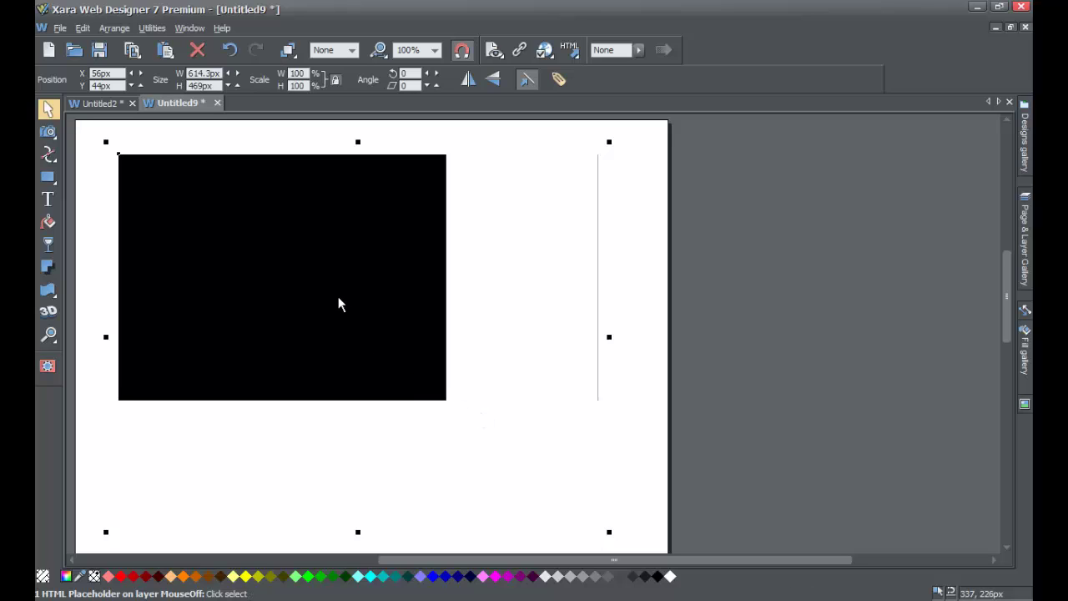
- Move the HTML placeholder to about X 150, Y 48 px and shrink it proportionally to about 592 by 452 px
drag(272, 274, 323, 277)
drag(682, 535, 668, 525)
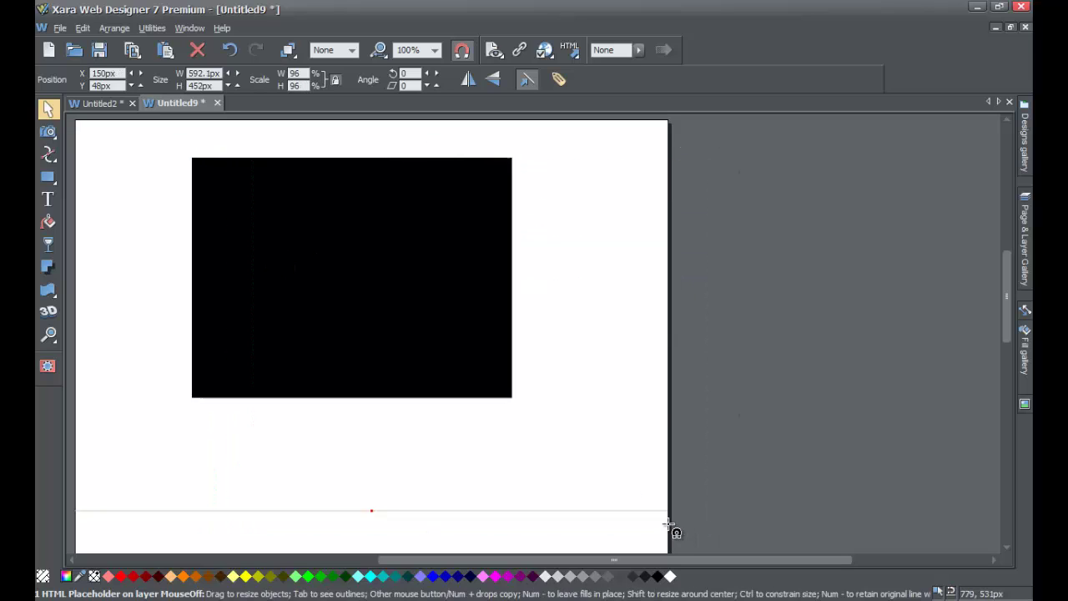